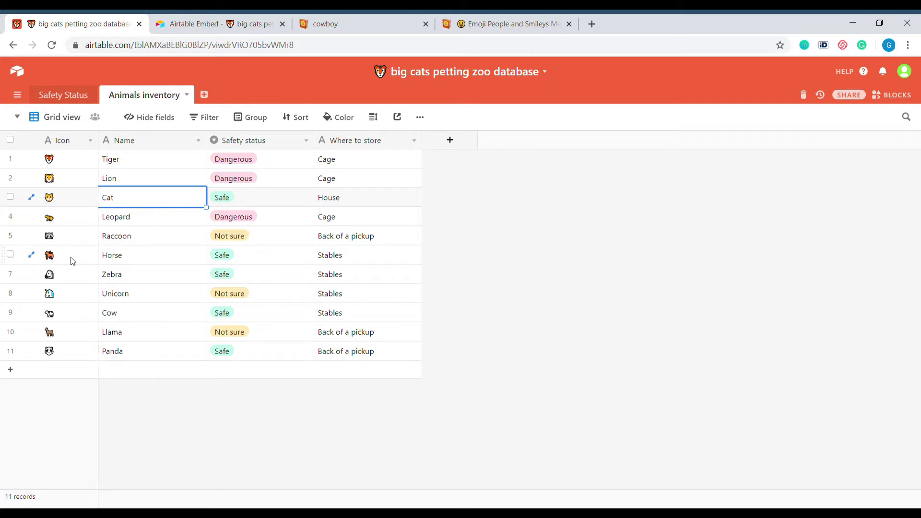
In the Safety Status table, set "Check for safety?" to Yes for the first two records.
{"action": "left_click", "coordinate": [61, 97]}
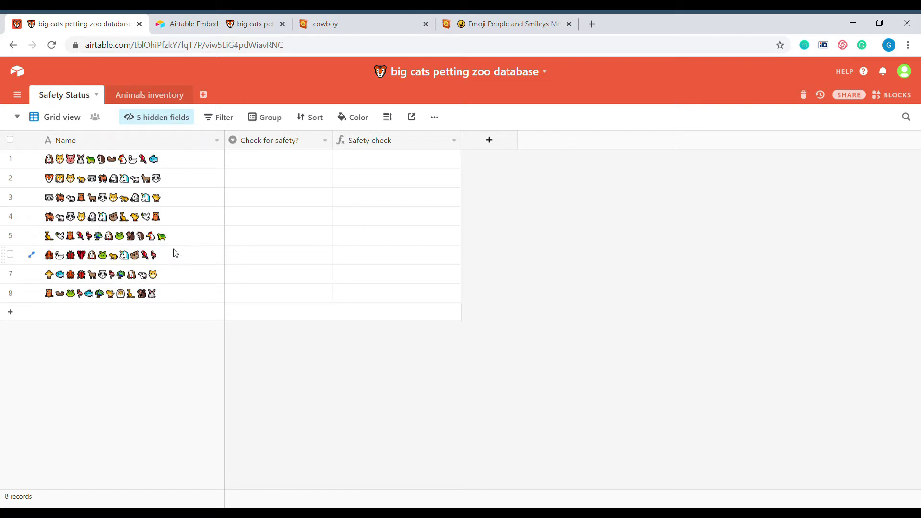
{"action": "left_click", "coordinate": [257, 158]}
{"action": "left_click", "coordinate": [257, 158]}
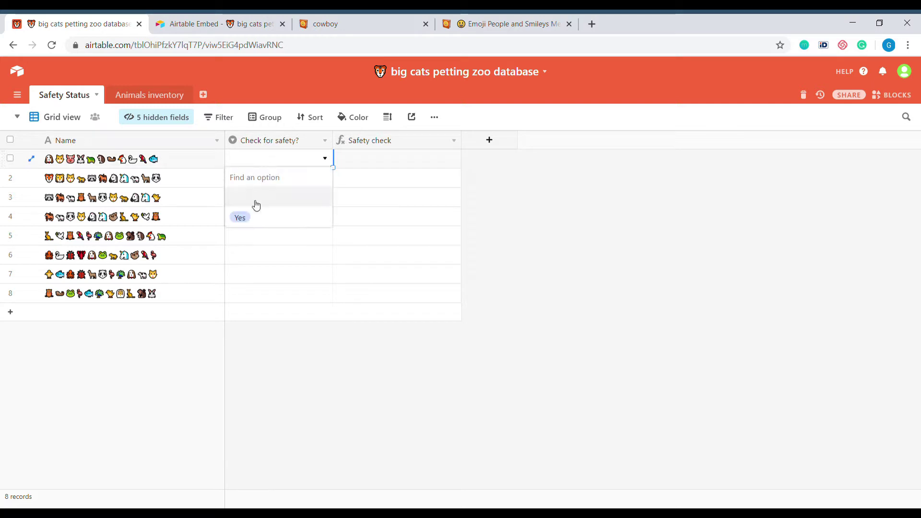
{"action": "left_click", "coordinate": [241, 218]}
{"action": "left_click", "coordinate": [299, 175]}
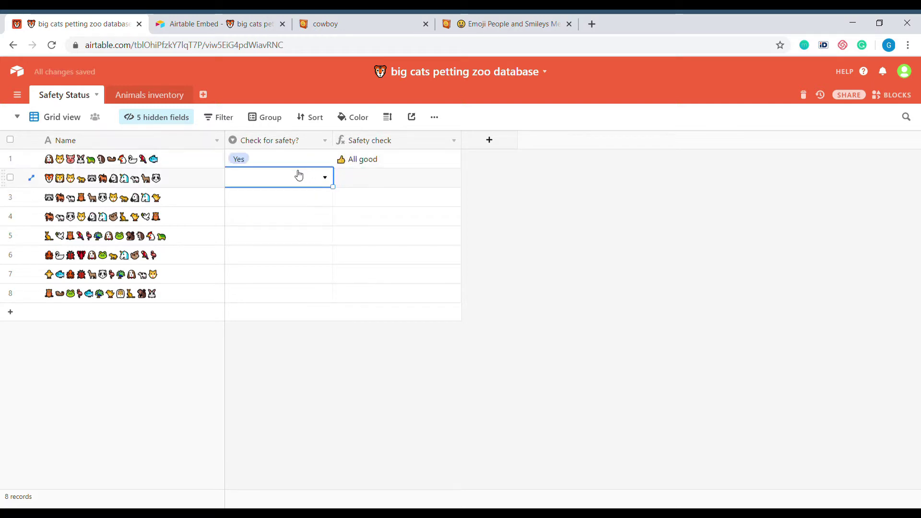
{"action": "type", "text": "Yes"}
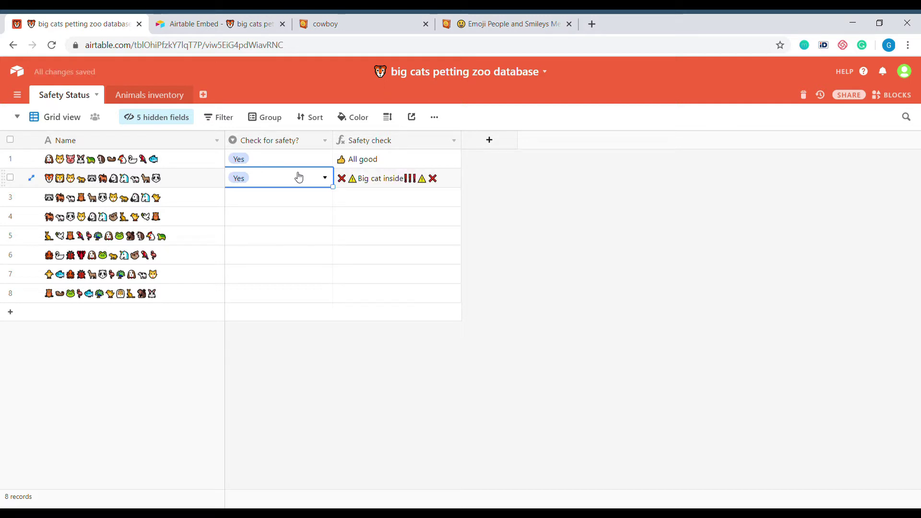
Set "Check for safety?" to Yes for records 3, 4 and 5.
{"action": "key", "text": "Right"}
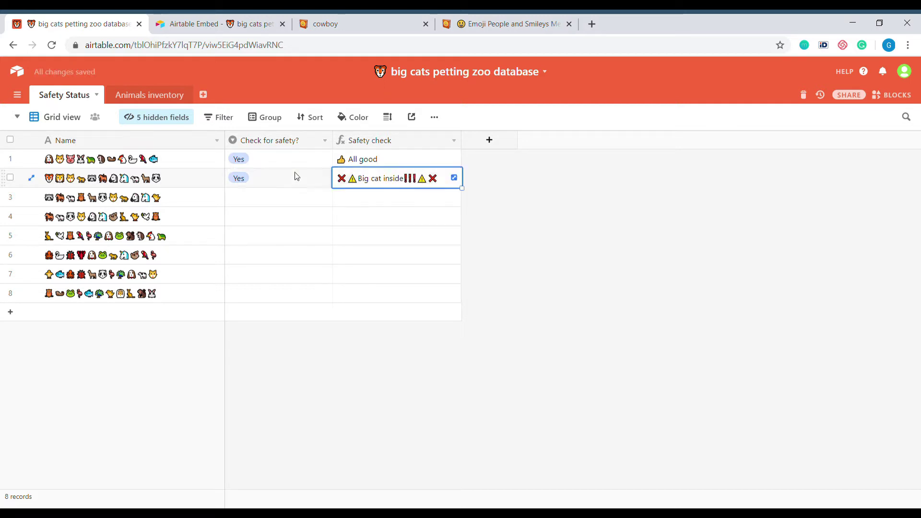
{"action": "key", "text": "Down"}
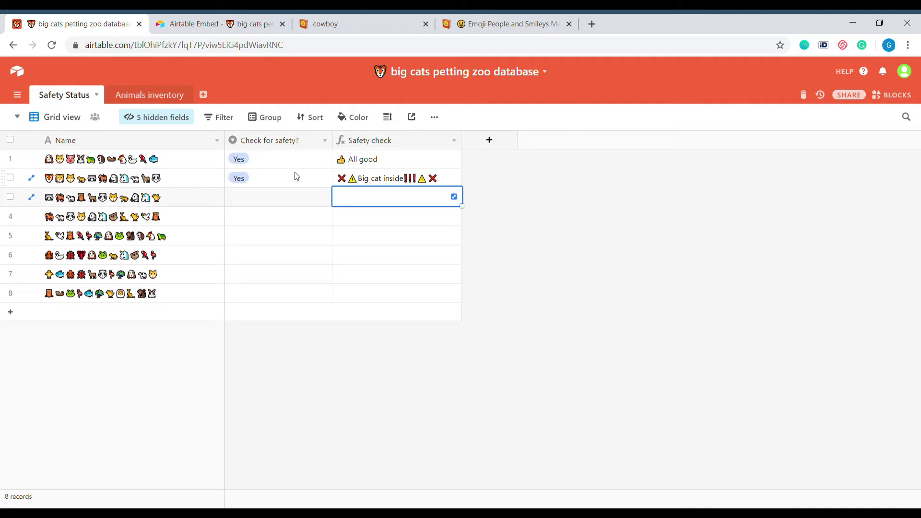
{"action": "key", "text": "Left"}
{"action": "type", "text": "Yes"}
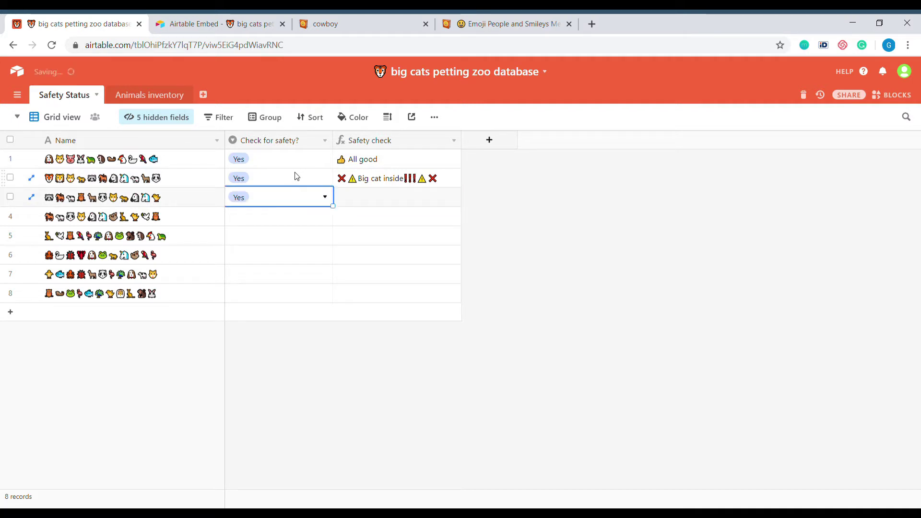
{"action": "key", "text": "Down"}
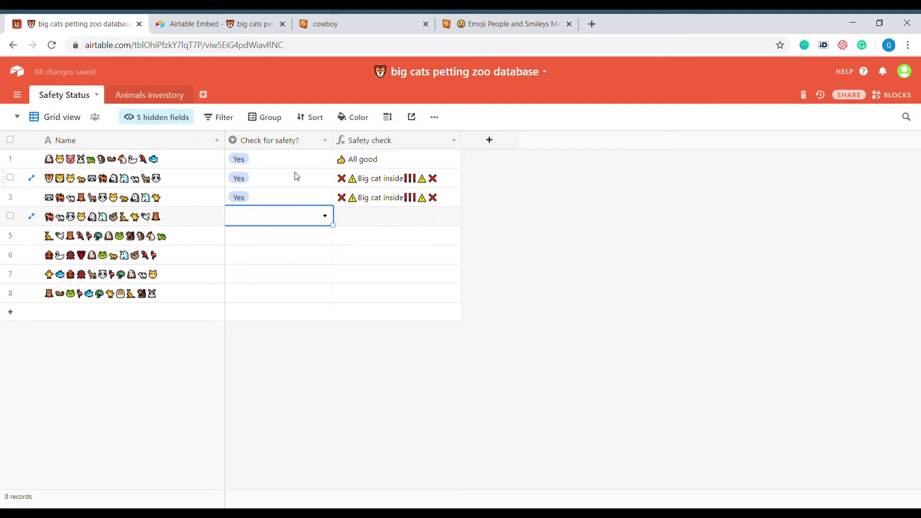
{"action": "key", "text": "Left"}
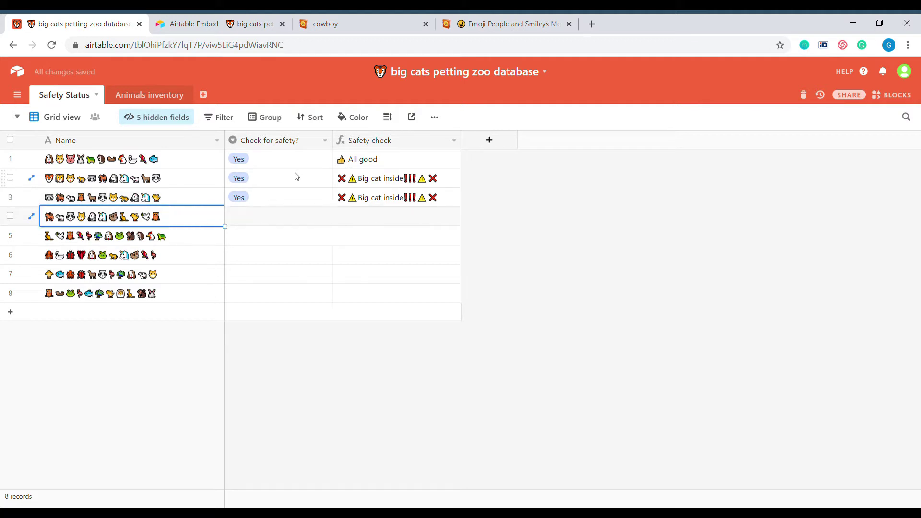
{"action": "key", "text": "Right"}
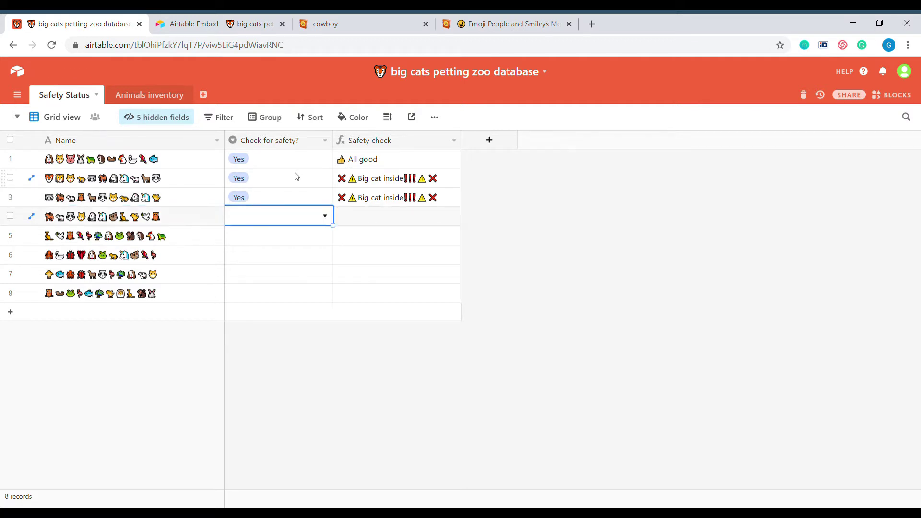
{"action": "type", "text": "Yes"}
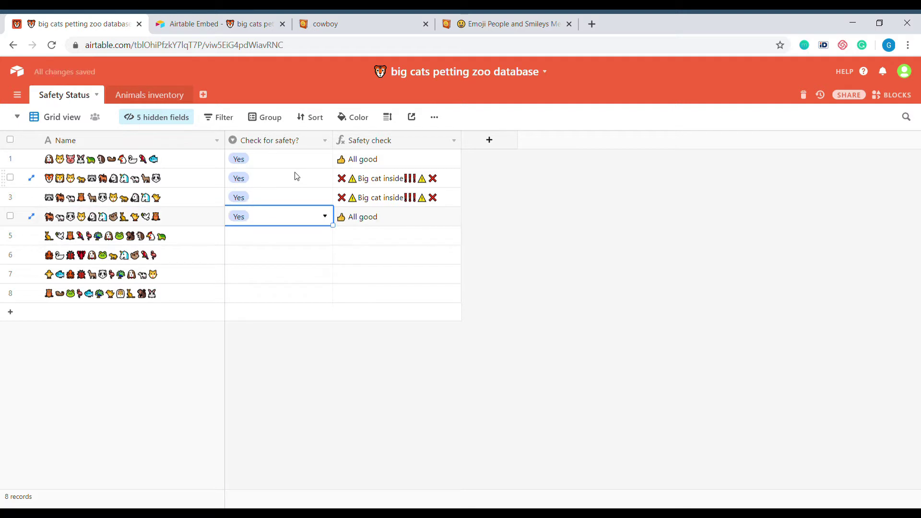
{"action": "key", "text": "Down"}
{"action": "type", "text": "Yes"}
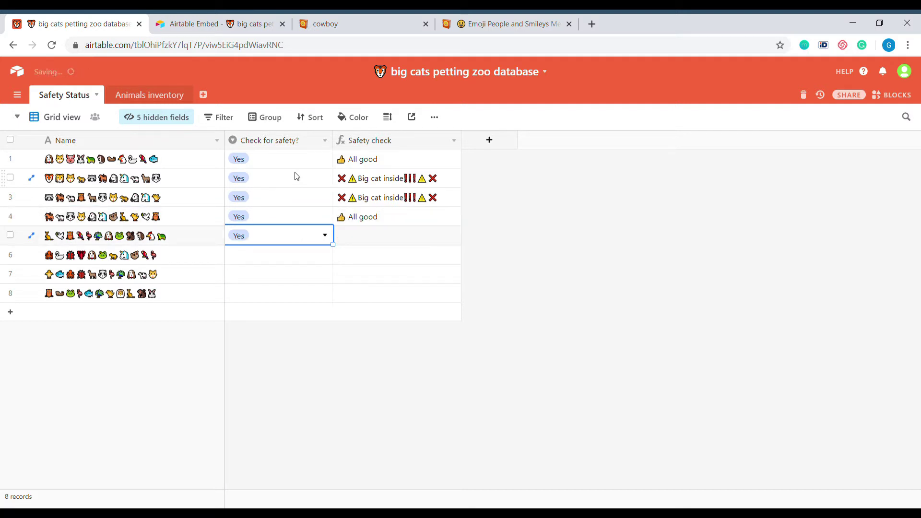
Set "Check for safety?" to Yes for records 6, 7 and 8.
{"action": "key", "text": "Down"}
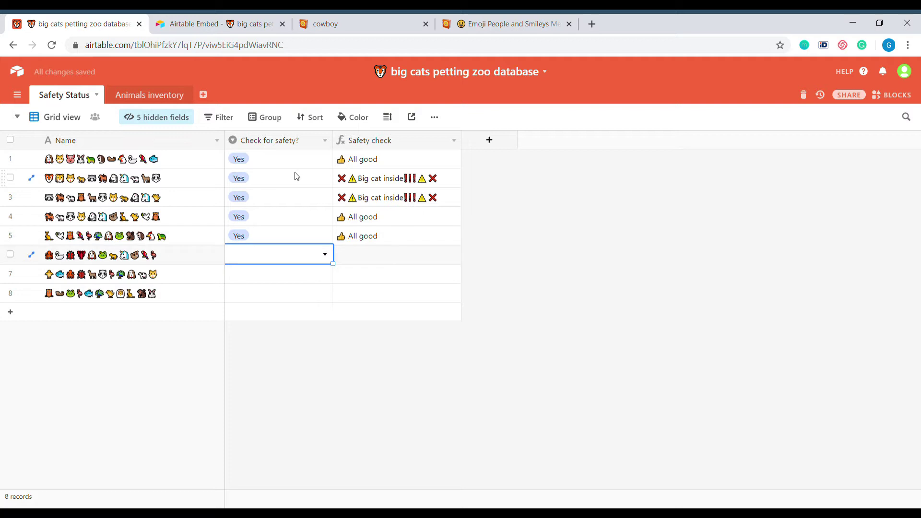
{"action": "type", "text": "Yes"}
{"action": "key", "text": "Down"}
{"action": "key", "text": "Up"}
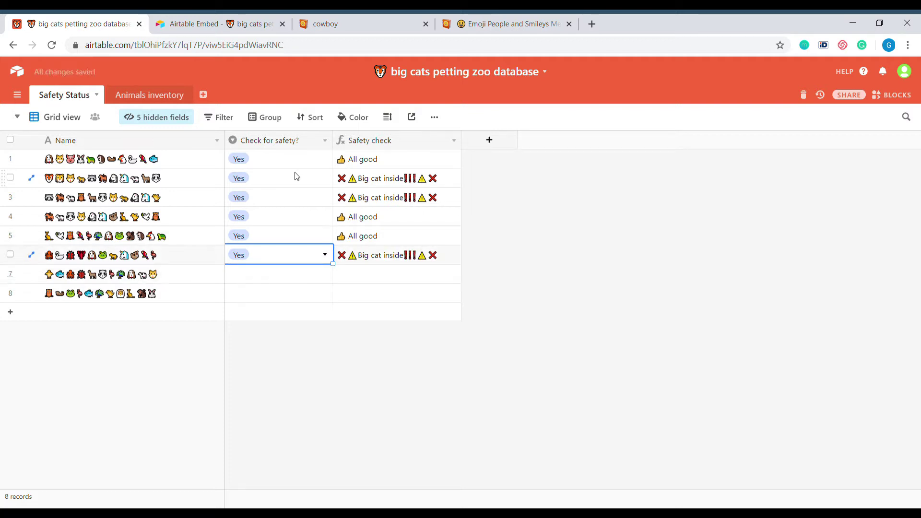
{"action": "key", "text": "Right"}
{"action": "key", "text": "Left"}
{"action": "key", "text": "Down"}
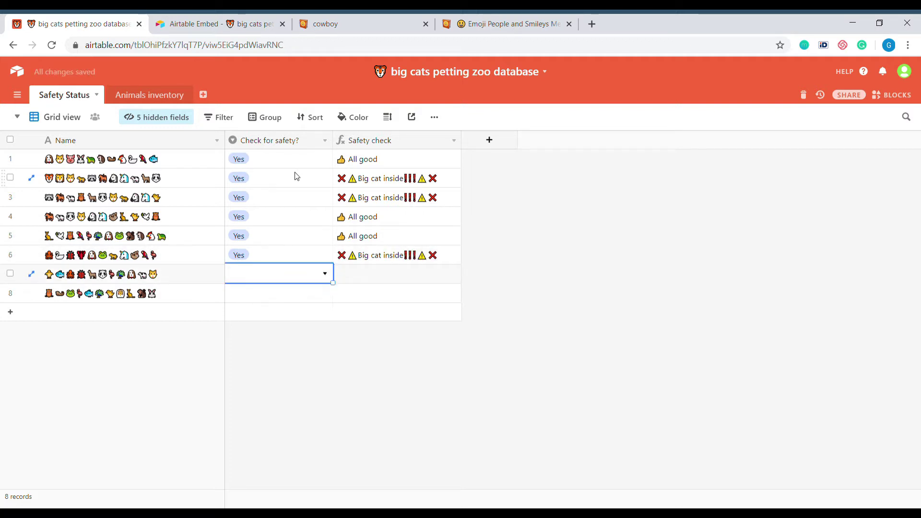
{"action": "type", "text": "Yes"}
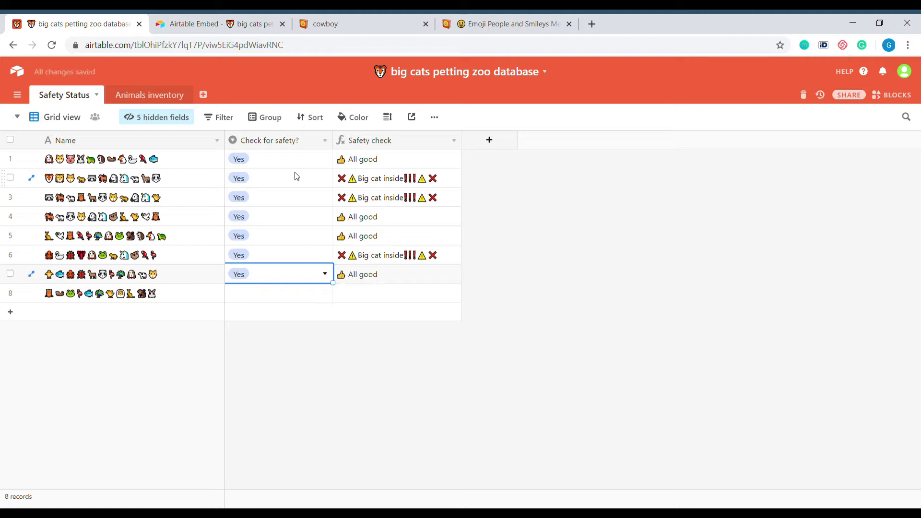
{"action": "key", "text": "Down"}
{"action": "type", "text": "Yes"}
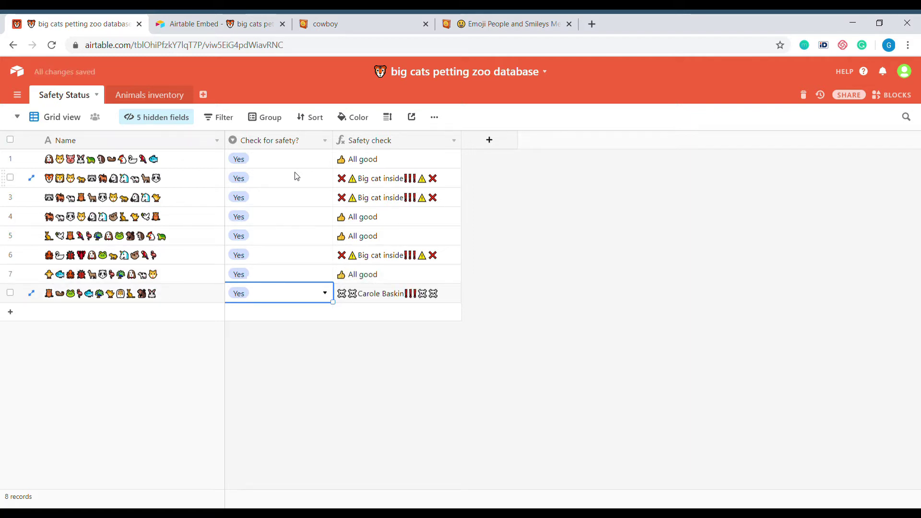
Review the Safety check results across all eight records, comparing them with the emojis in the Name field.
{"action": "key", "text": "Left"}
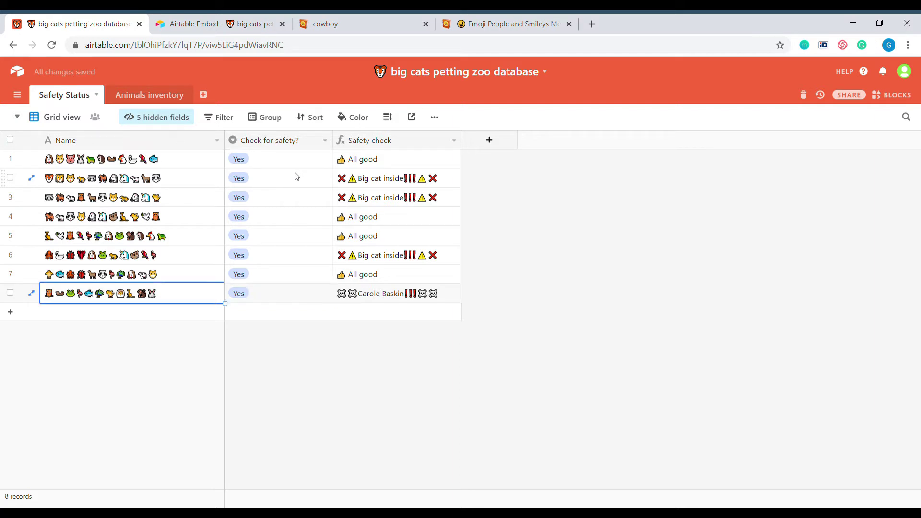
{"action": "key", "text": "Right"}
{"action": "key", "text": "Right"}
{"action": "key", "text": "Up"}
{"action": "key", "text": "Up"}
{"action": "key", "text": "Down"}
{"action": "key", "text": "Down"}
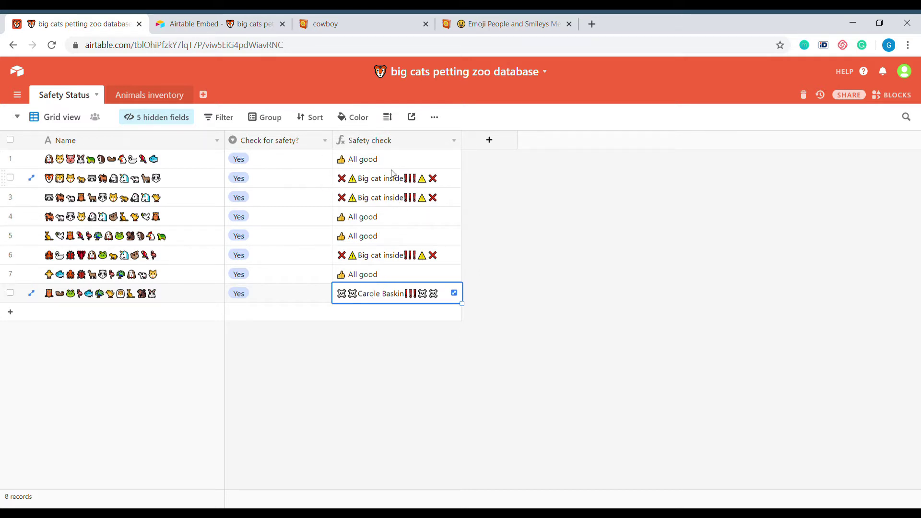
{"action": "left_click_drag", "start_coordinate": [393, 161], "coordinate": [420, 296]}
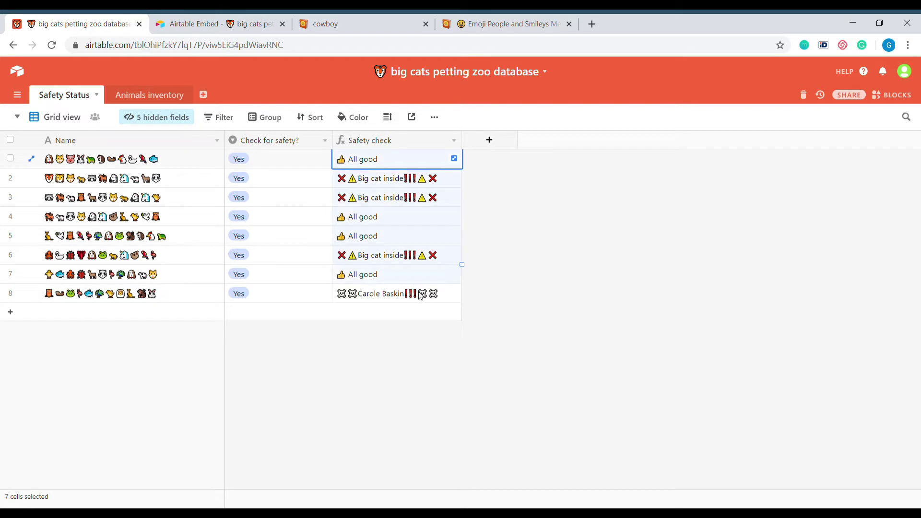
{"action": "left_click", "coordinate": [423, 214]}
{"action": "left_click", "coordinate": [442, 184]}
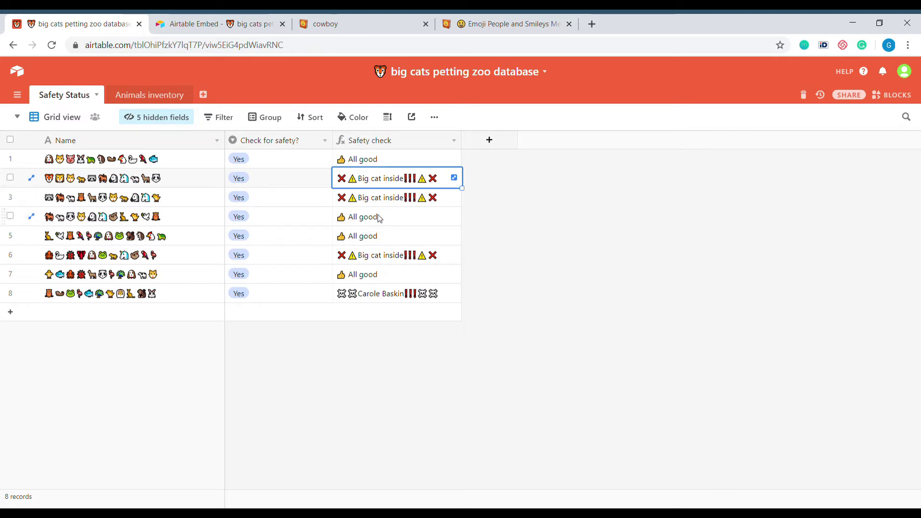
Inspect the full formula behind the Safety check field, leaving it unchanged.
{"action": "left_click", "coordinate": [453, 141]}
{"action": "left_click", "coordinate": [428, 168]}
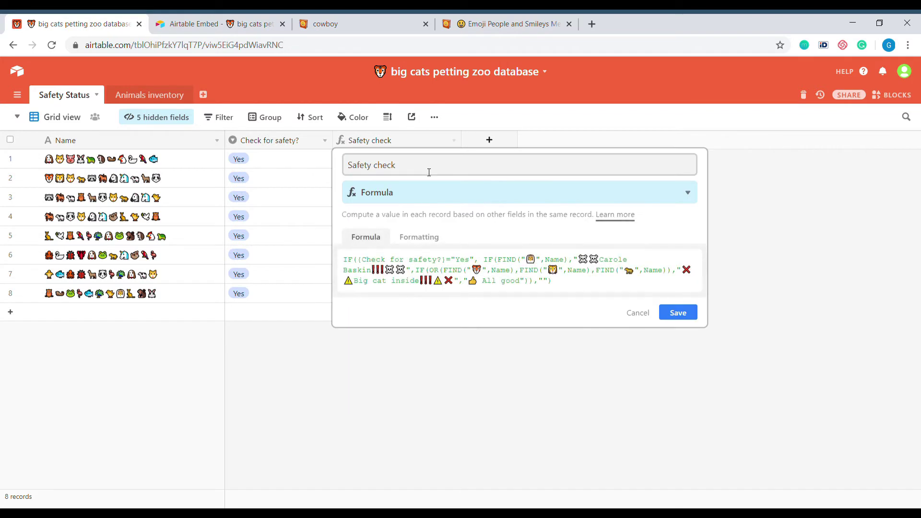
{"action": "left_click_drag", "start_coordinate": [555, 287], "coordinate": [347, 260]}
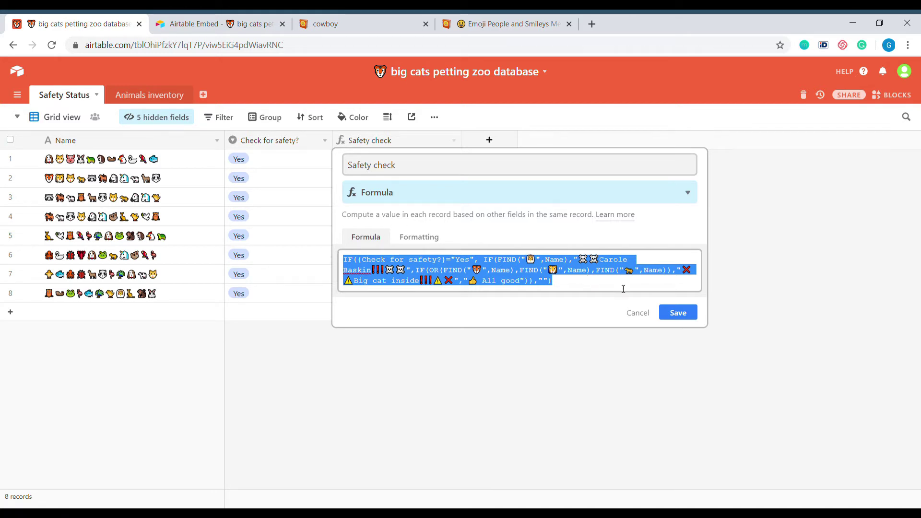
{"action": "left_click", "coordinate": [650, 314]}
{"action": "left_click", "coordinate": [650, 314]}
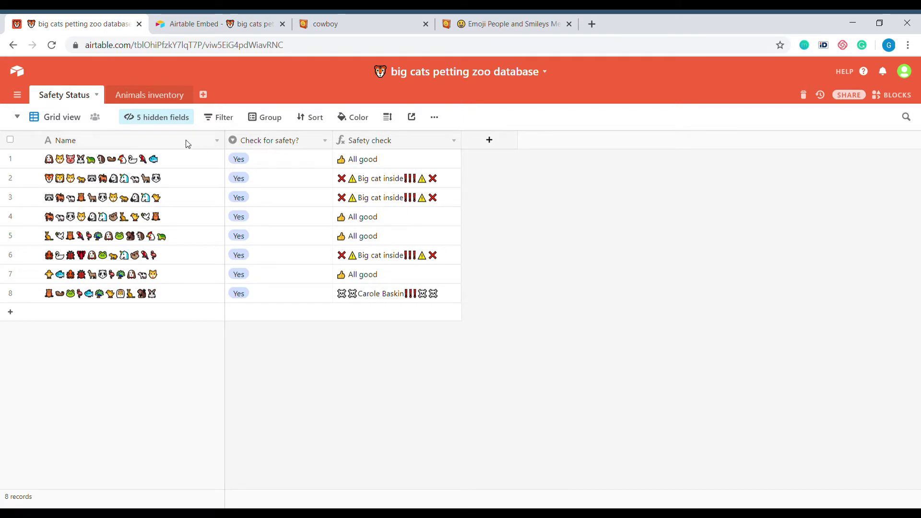
Unhide the Step 1 field in the grid view and open its formula.
{"action": "left_click", "coordinate": [169, 122]}
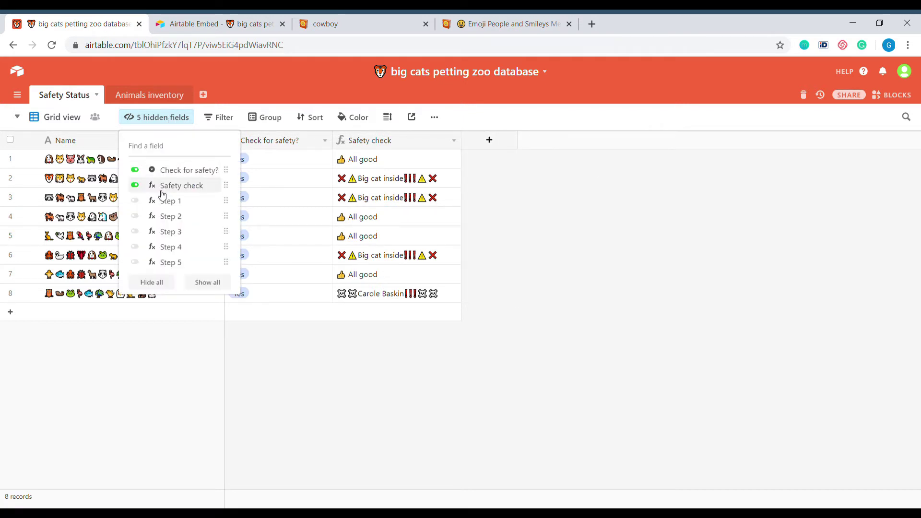
{"action": "left_click", "coordinate": [140, 203]}
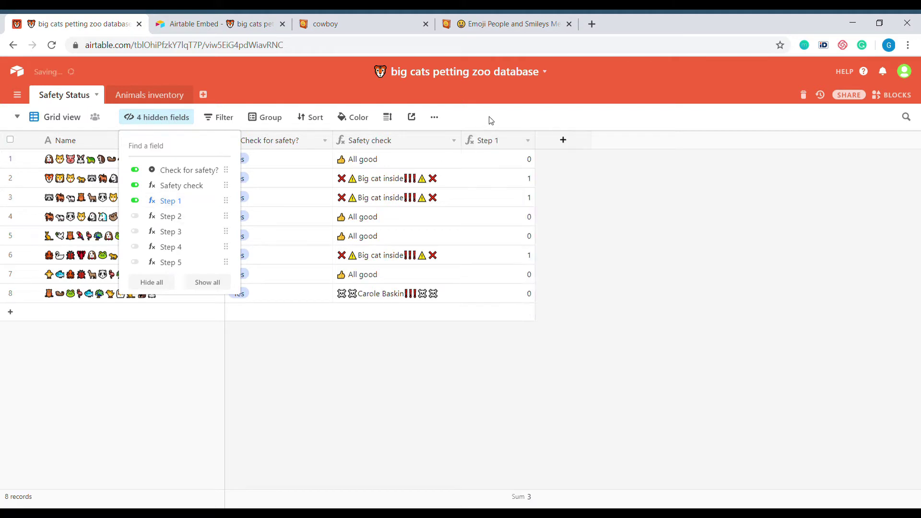
{"action": "left_click", "coordinate": [527, 140]}
{"action": "left_click", "coordinate": [524, 159]}
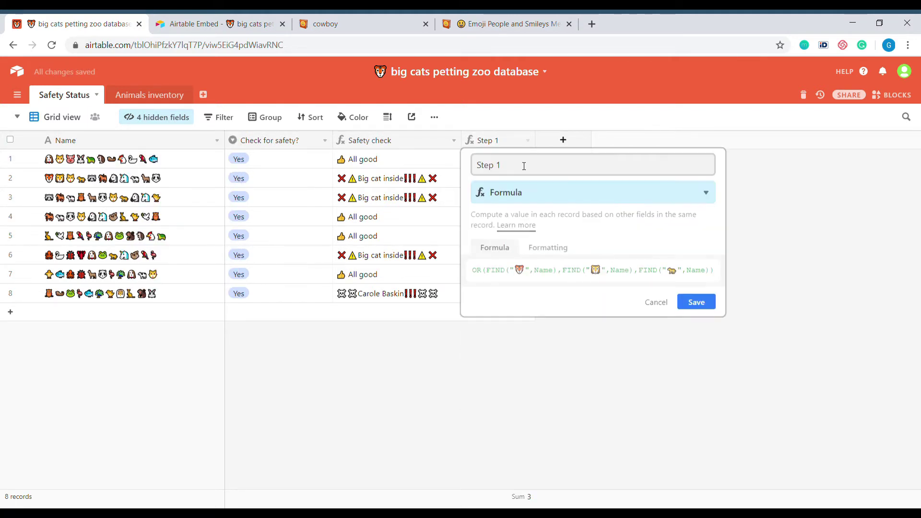
Examine the OR and FIND functions and the emoji arguments in the Step 1 formula, and close it unchanged.
{"action": "left_click_drag", "start_coordinate": [496, 277], "coordinate": [491, 274]}
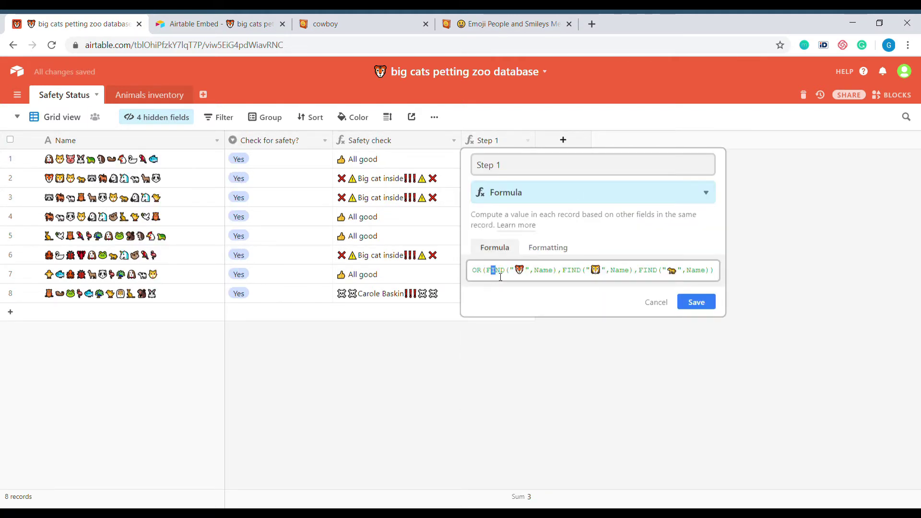
{"action": "double_click", "coordinate": [524, 275]}
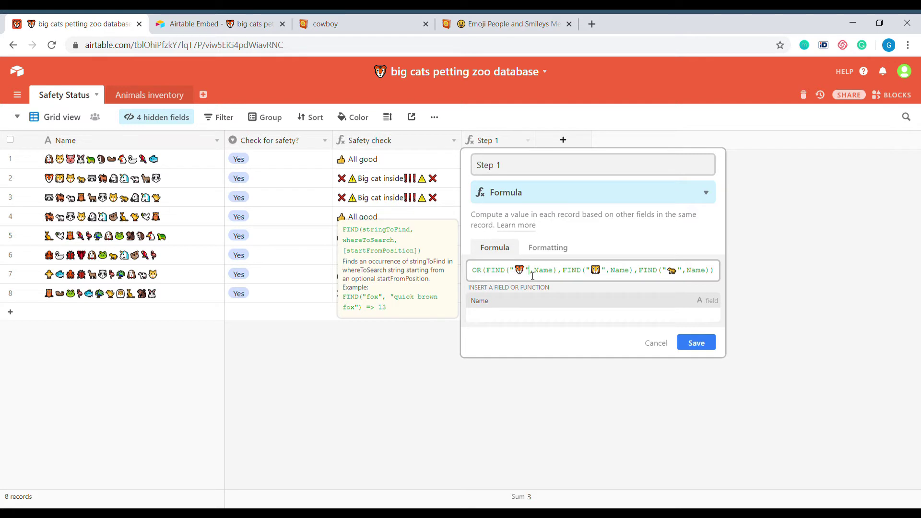
{"action": "left_click_drag", "start_coordinate": [530, 272], "coordinate": [517, 273]}
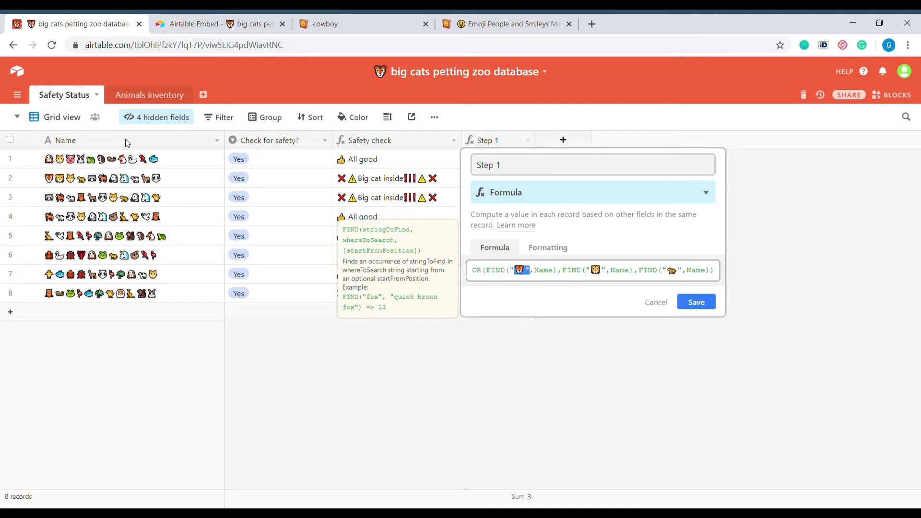
{"action": "left_click", "coordinate": [540, 272]}
{"action": "left_click", "coordinate": [481, 274]}
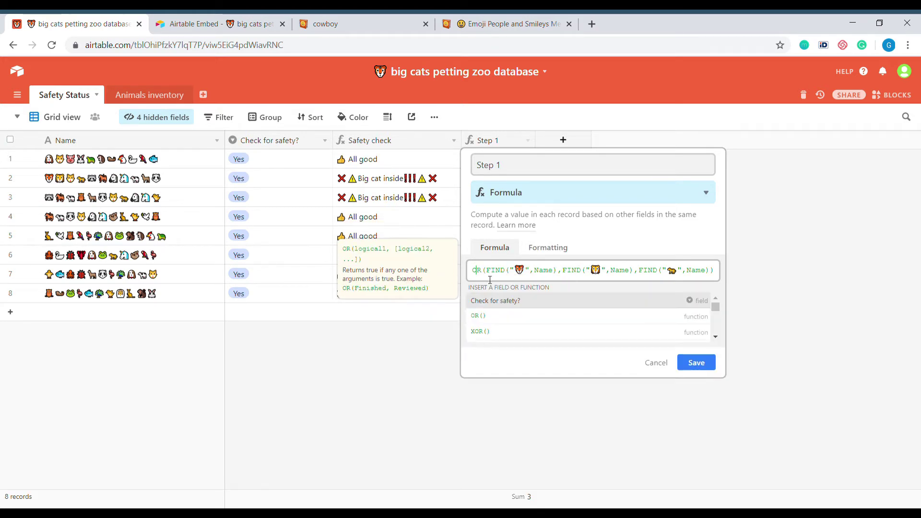
{"action": "left_click", "coordinate": [564, 274]}
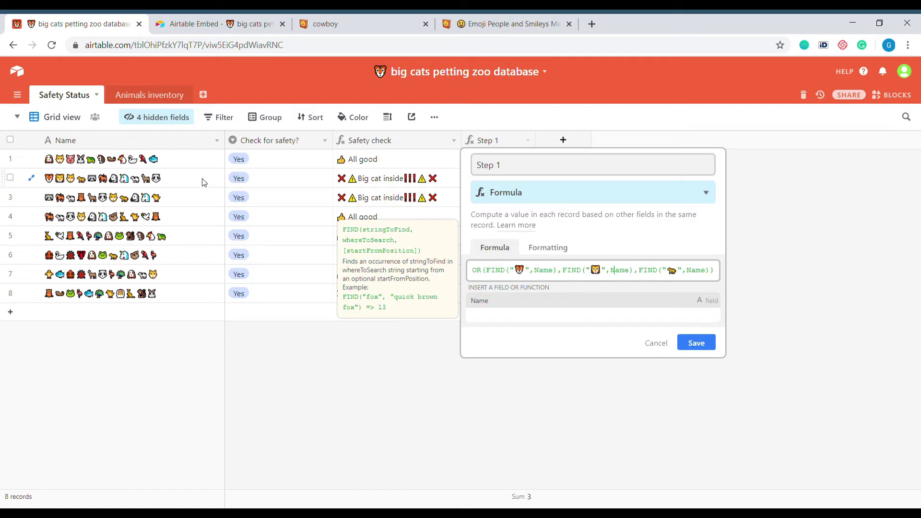
{"action": "left_click", "coordinate": [202, 165]}
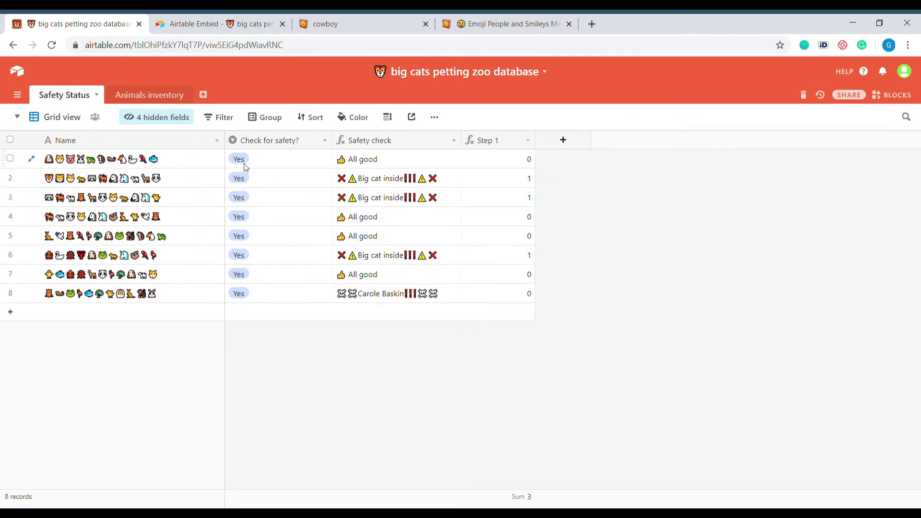
Check the Step 1 results for the first two records.
{"action": "key", "text": "Return"}
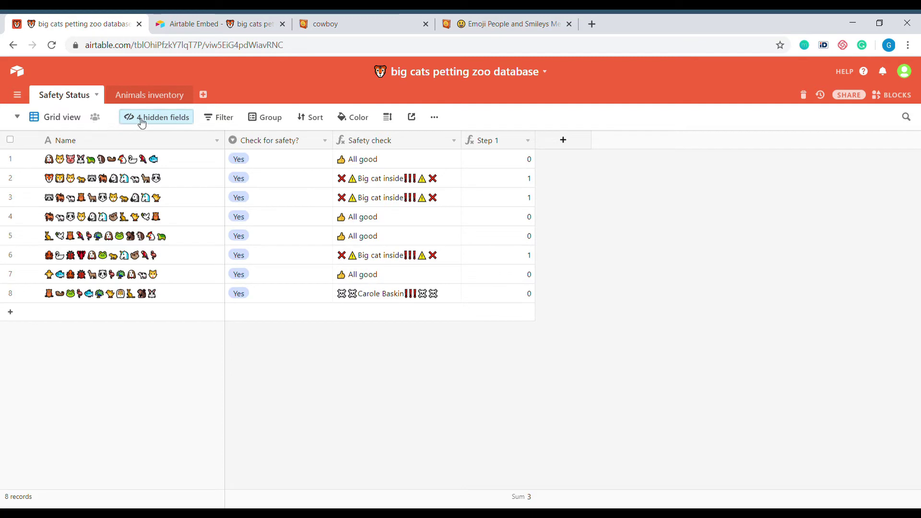
{"action": "left_click", "coordinate": [514, 165]}
{"action": "left_click", "coordinate": [514, 184]}
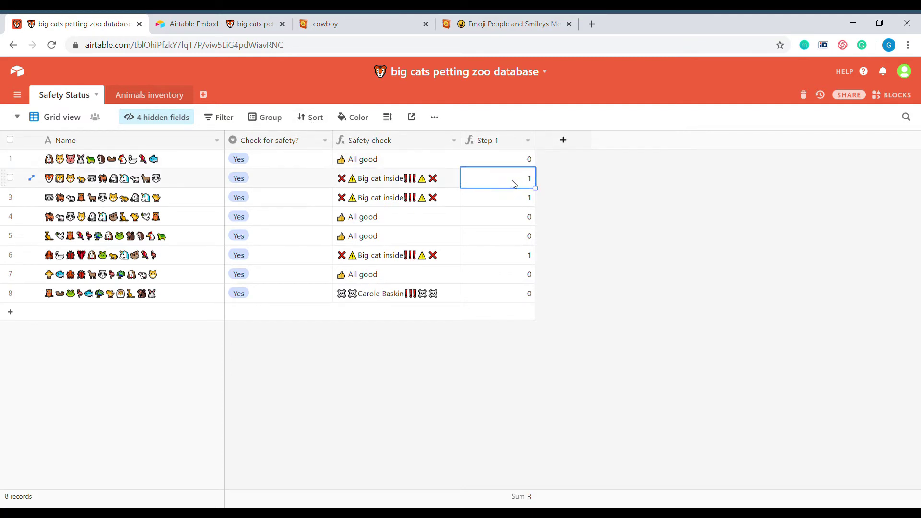
Unhide the Step 2 field in the grid view and open its formula.
{"action": "left_click", "coordinate": [502, 163]}
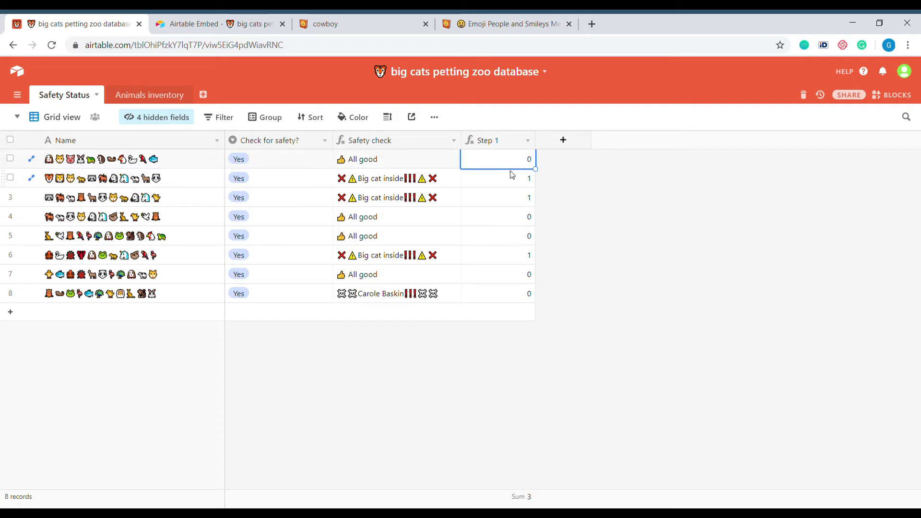
{"action": "left_click", "coordinate": [157, 118]}
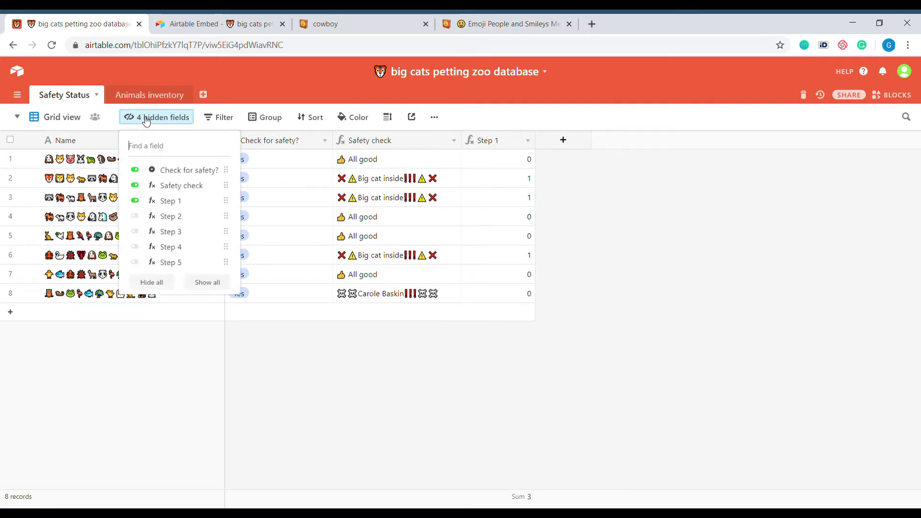
{"action": "left_click", "coordinate": [149, 217]}
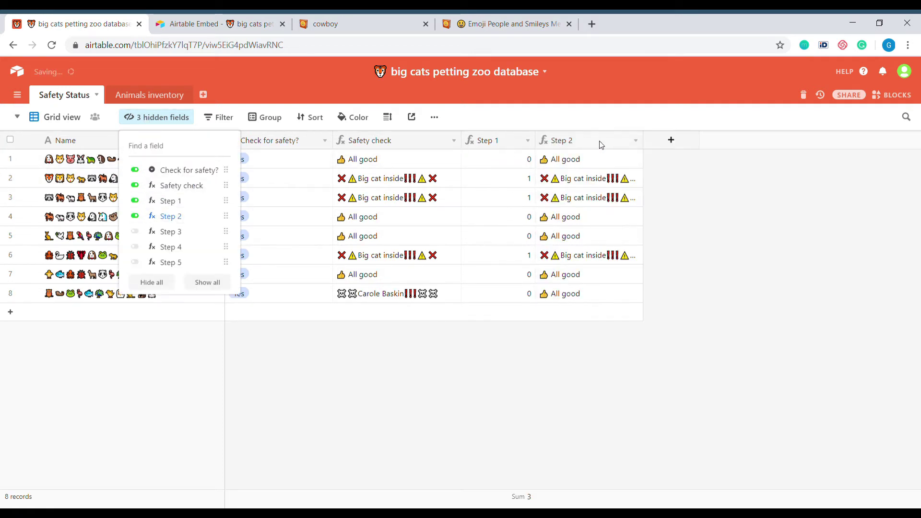
{"action": "left_click", "coordinate": [636, 140]}
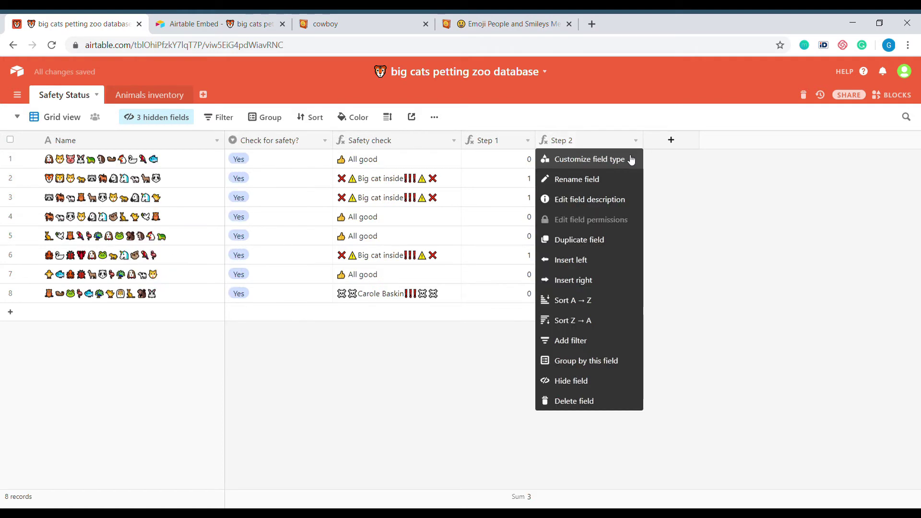
{"action": "left_click", "coordinate": [631, 159]}
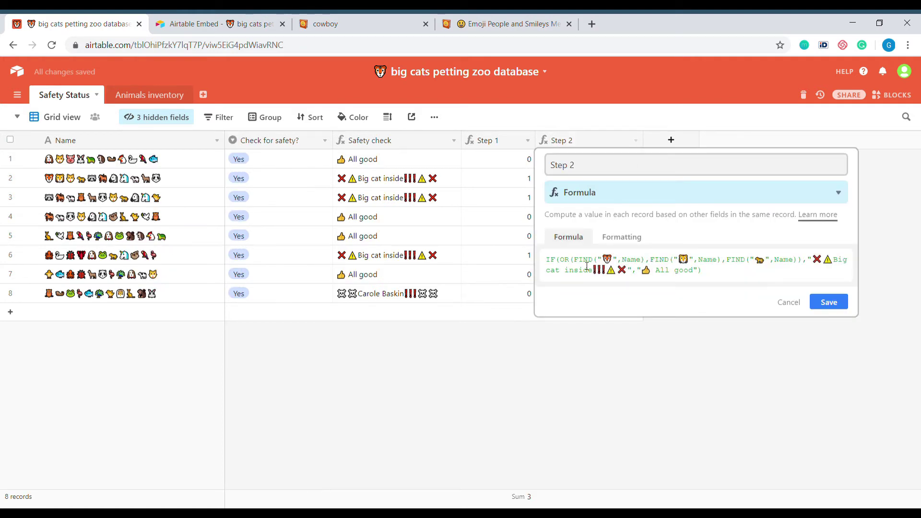
Examine the FIND conditions and the two result texts in the Step 2 IF formula, and close it unchanged.
{"action": "left_click_drag", "start_coordinate": [575, 262], "coordinate": [800, 260]}
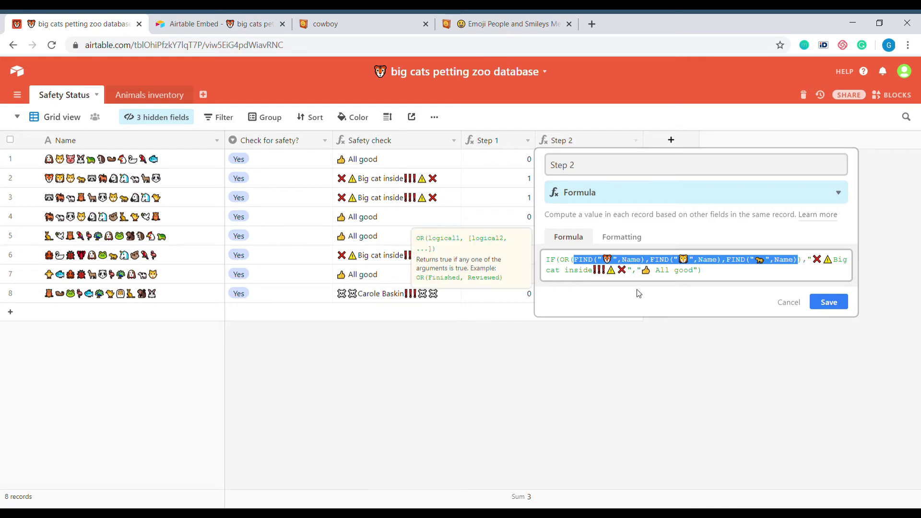
{"action": "left_click_drag", "start_coordinate": [684, 273], "coordinate": [656, 277]}
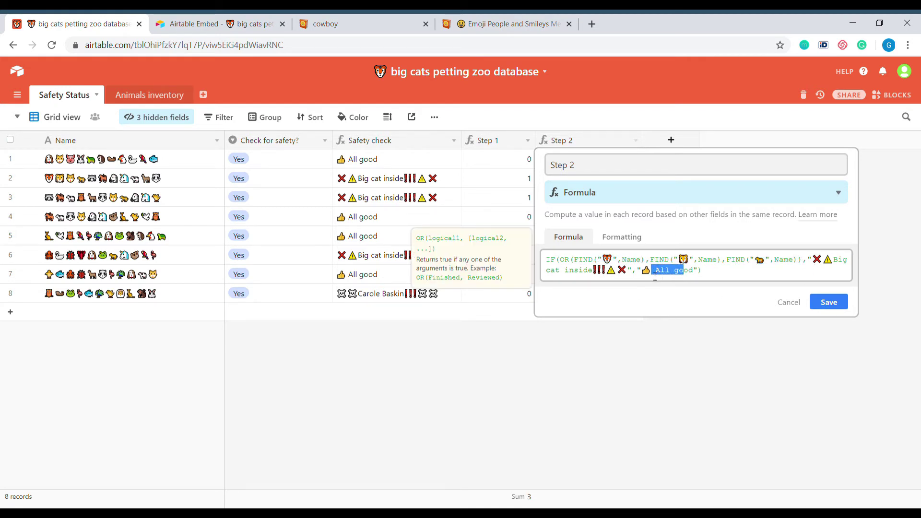
{"action": "left_click_drag", "start_coordinate": [809, 261], "coordinate": [633, 276]}
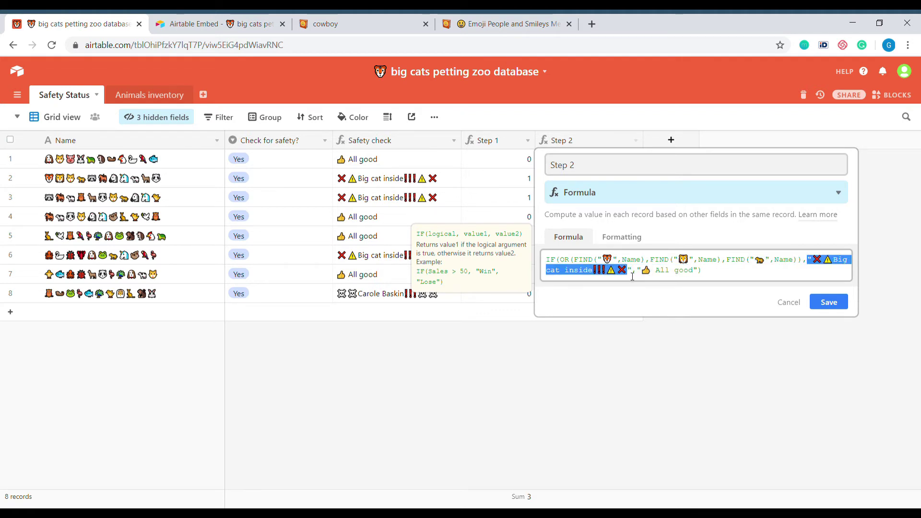
{"action": "left_click_drag", "start_coordinate": [632, 276], "coordinate": [637, 277]}
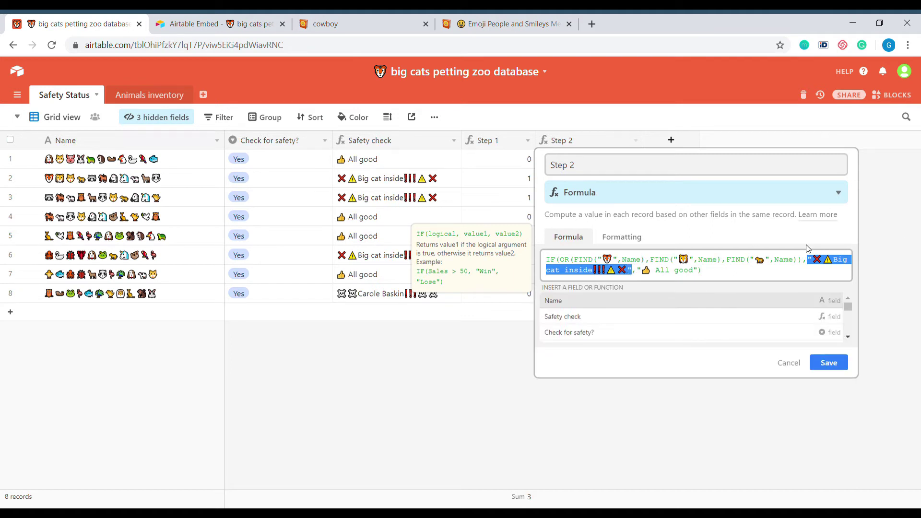
{"action": "left_click", "coordinate": [789, 363]}
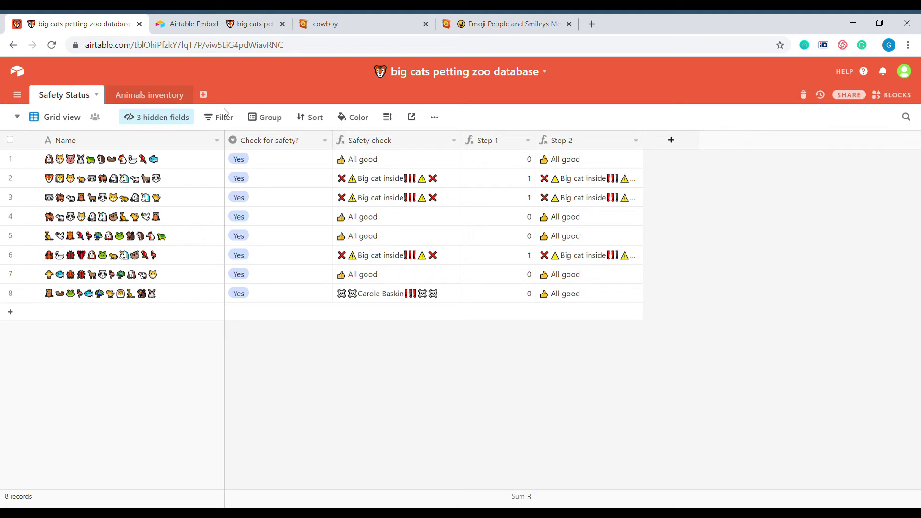
Unhide the Step 3 field in the grid view.
{"action": "left_click", "coordinate": [177, 118]}
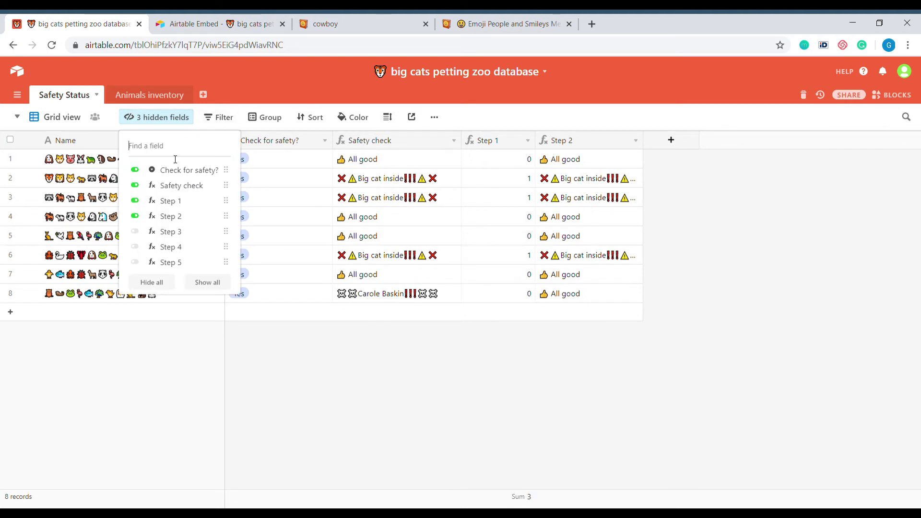
{"action": "left_click", "coordinate": [166, 232]}
{"action": "left_click", "coordinate": [319, 282]}
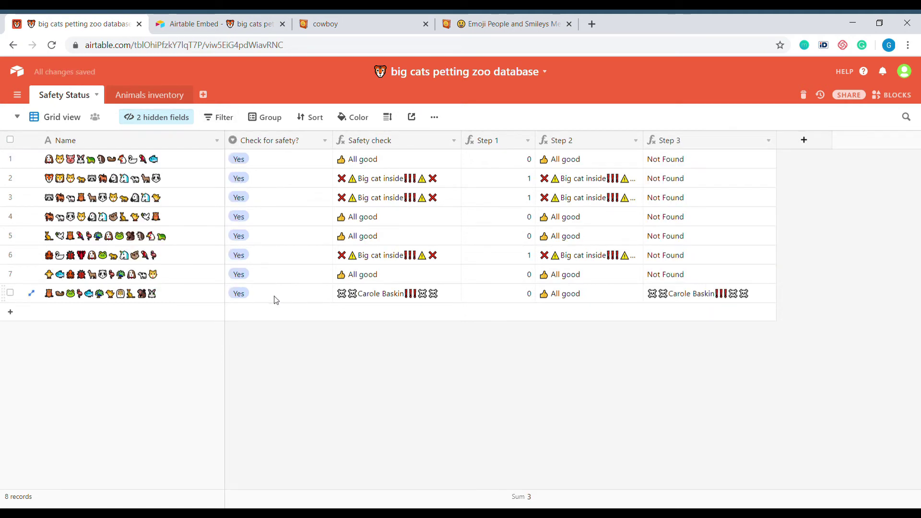
Compare the last record's values across all fields through Step 3 with the Safety check results of the records above.
{"action": "left_click", "coordinate": [300, 299]}
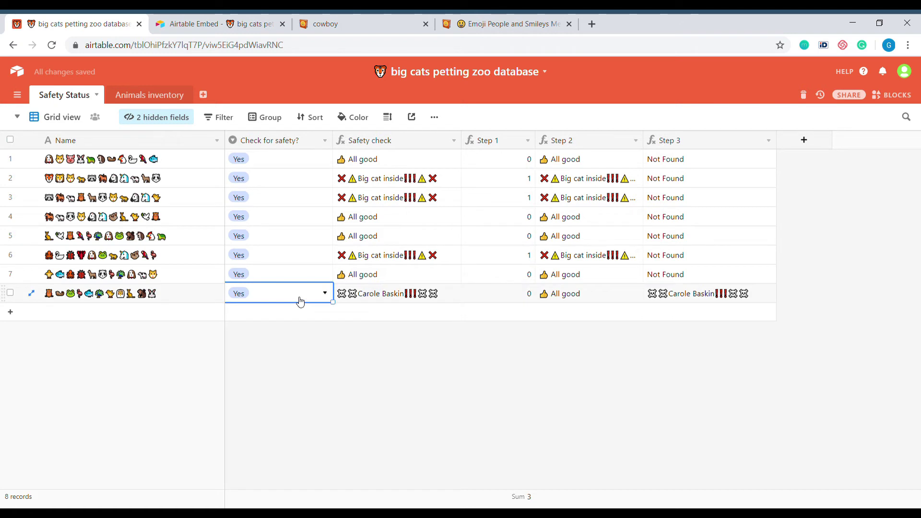
{"action": "key", "text": "Right"}
{"action": "key", "text": "Left"}
{"action": "key", "text": "Left"}
{"action": "key", "text": "Right"}
{"action": "key", "text": "Right"}
{"action": "key", "text": "Right"}
{"action": "key", "text": "Right"}
{"action": "key", "text": "Right"}
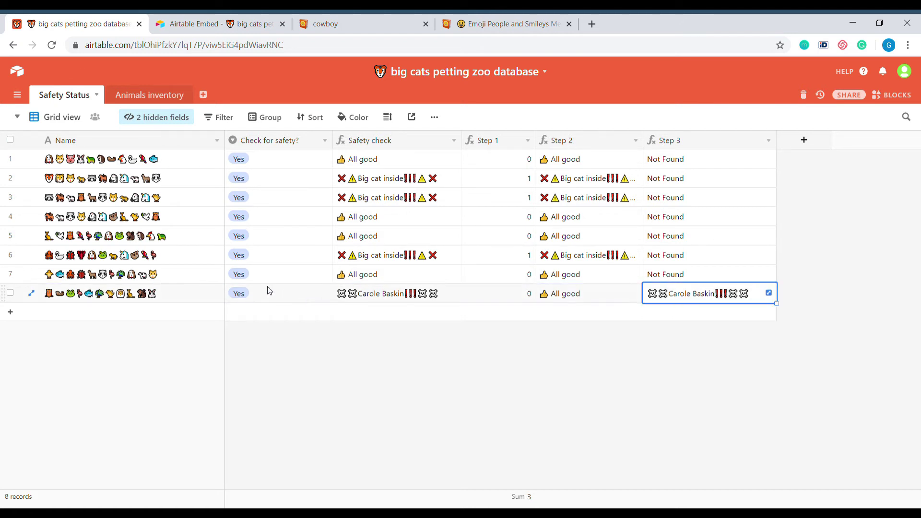
{"action": "left_click", "coordinate": [427, 260]}
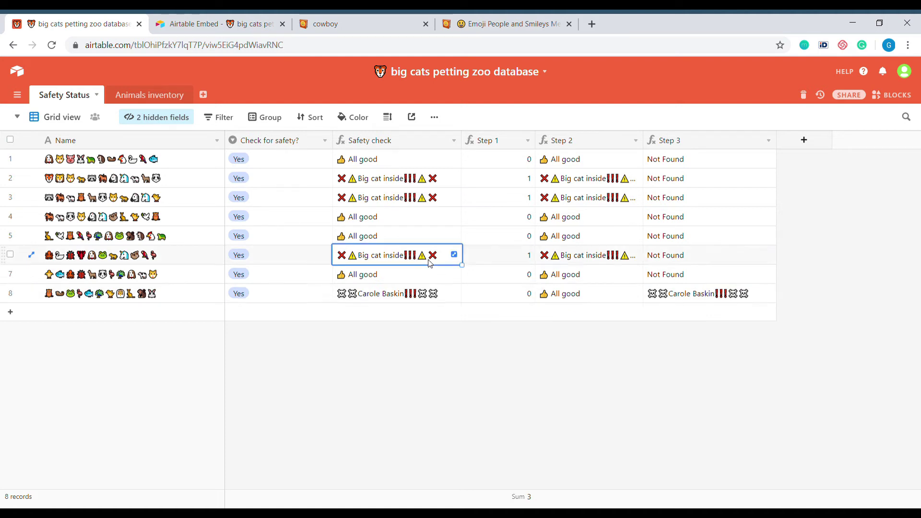
{"action": "left_click", "coordinate": [684, 298]}
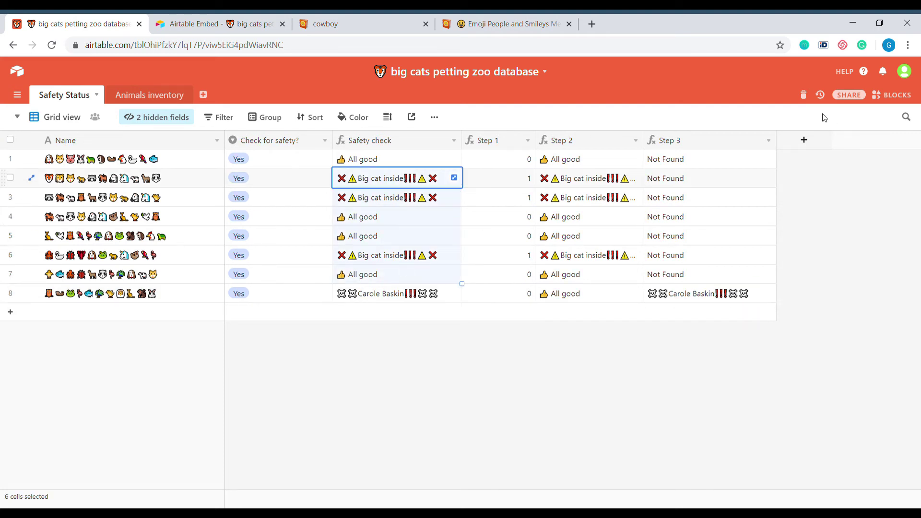
Open the Step 3 formula, examine its IF and FIND functions and the "Not Found" argument, and close it unchanged.
{"action": "left_click", "coordinate": [768, 144]}
{"action": "left_click", "coordinate": [751, 160]}
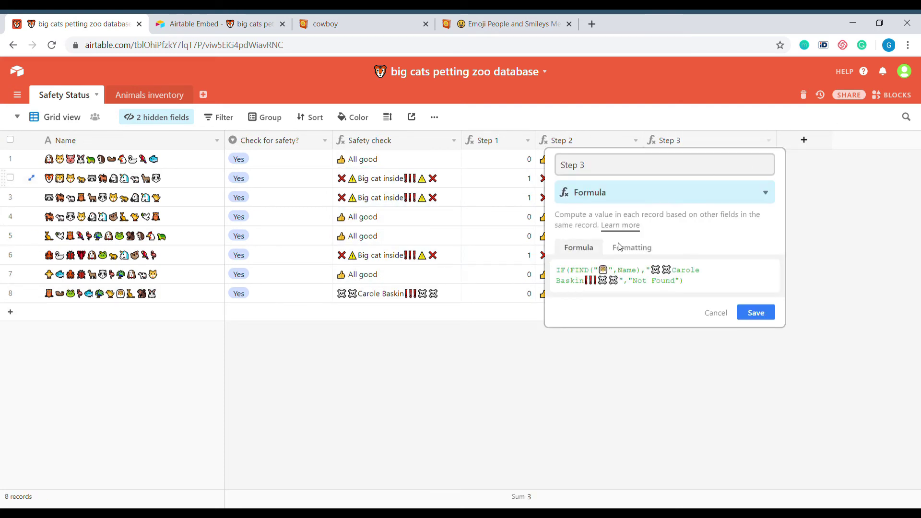
{"action": "left_click_drag", "start_coordinate": [683, 289], "coordinate": [528, 272]}
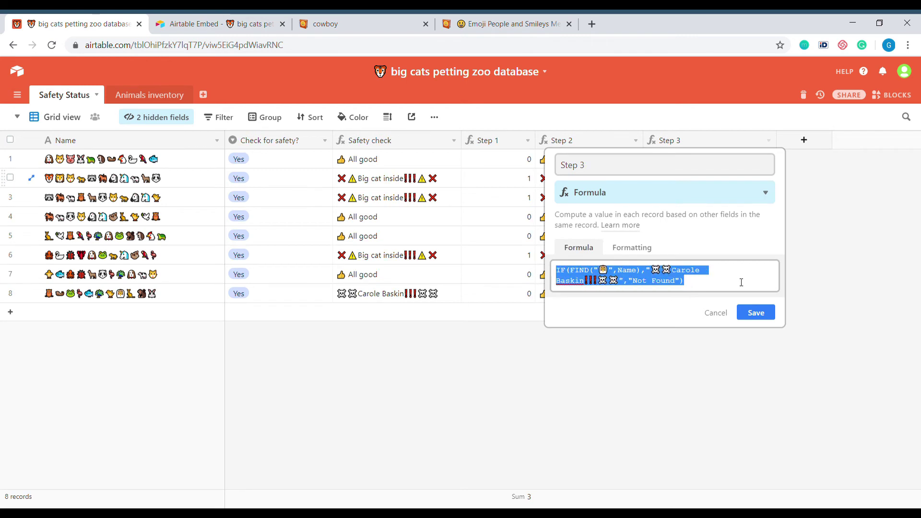
{"action": "left_click", "coordinate": [688, 288]}
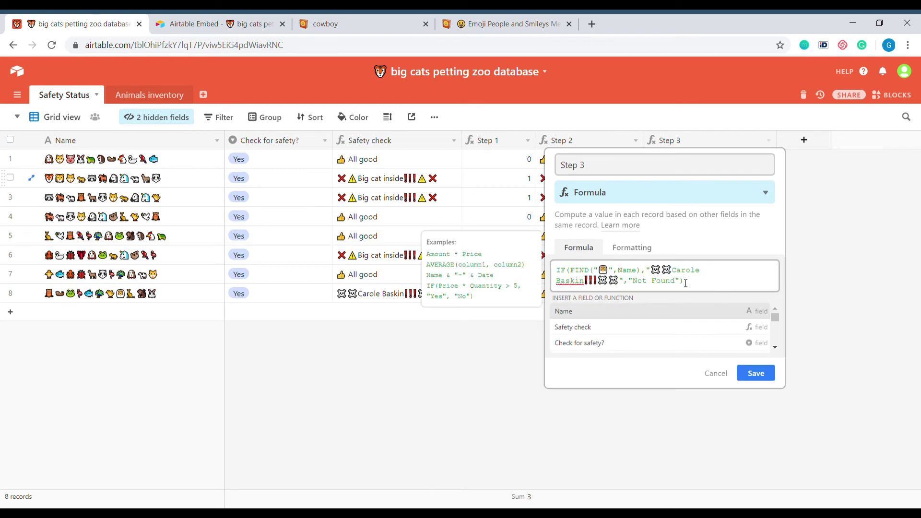
{"action": "left_click_drag", "start_coordinate": [675, 282], "coordinate": [628, 282]}
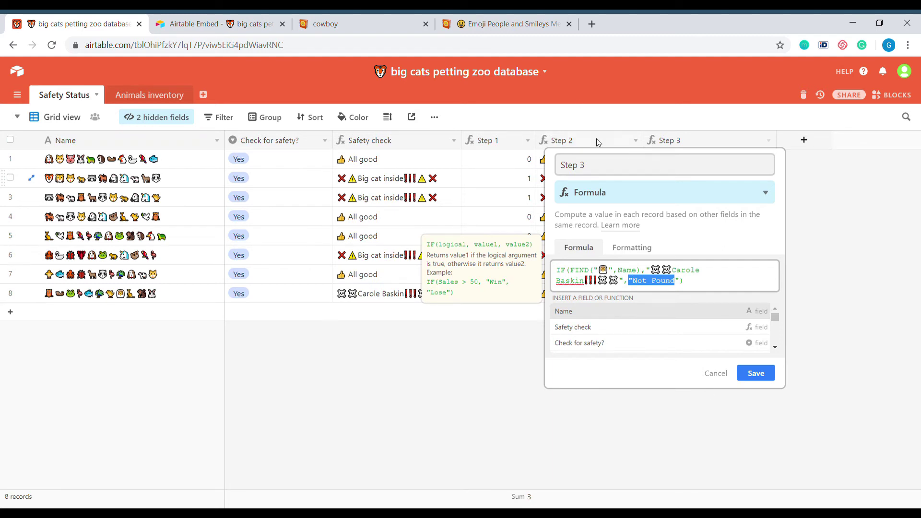
{"action": "left_click", "coordinate": [716, 374]}
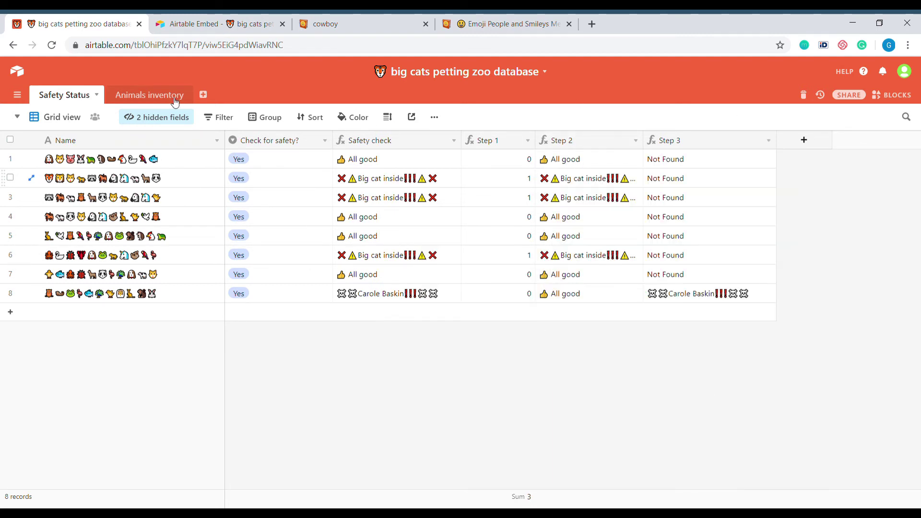
Unhide the Step 4 field in the grid view and open its formula.
{"action": "left_click", "coordinate": [156, 117]}
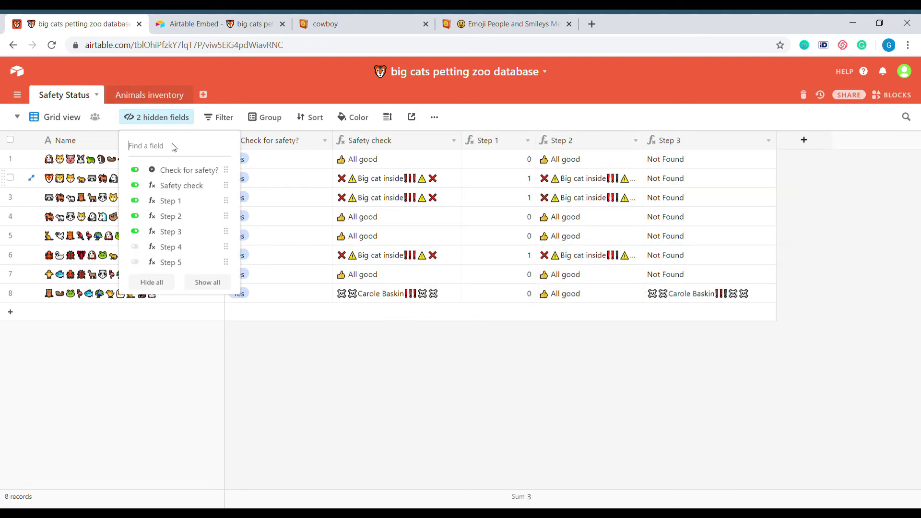
{"action": "left_click", "coordinate": [174, 248]}
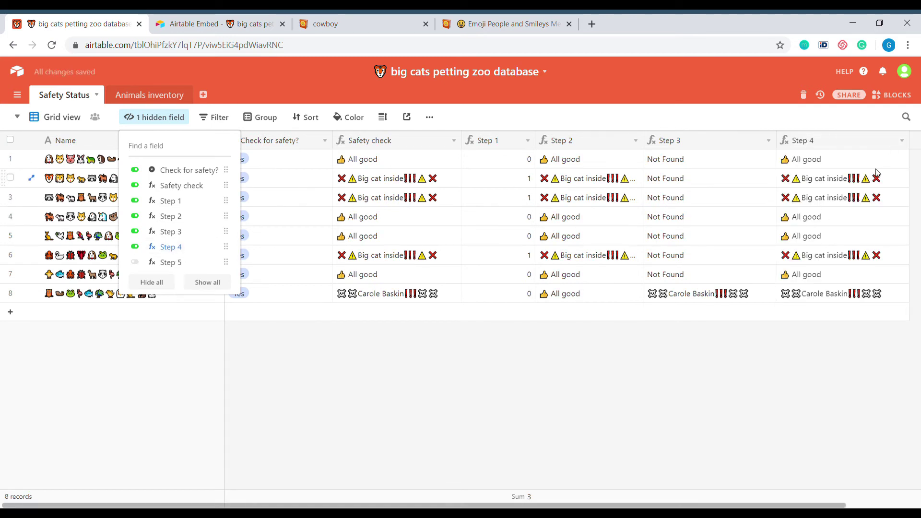
{"action": "left_click", "coordinate": [902, 141]}
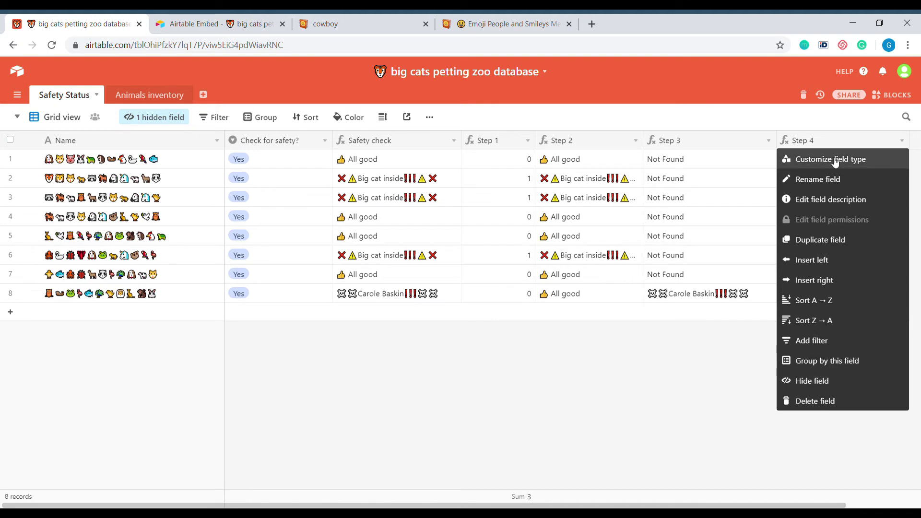
{"action": "left_click", "coordinate": [836, 159]}
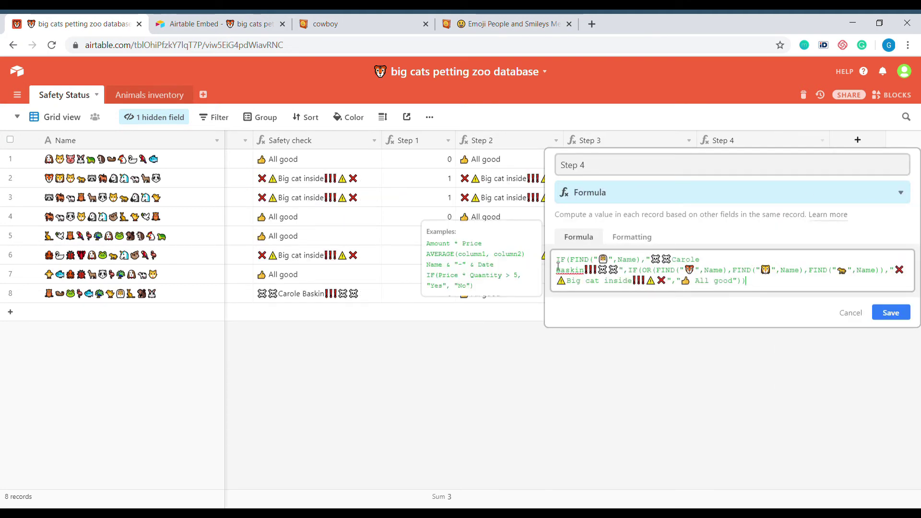
Examine the first IF condition and the nested IF(OR(FIND)) part of the Step 4 formula, and close it unchanged.
{"action": "left_click_drag", "start_coordinate": [558, 263], "coordinate": [641, 262]}
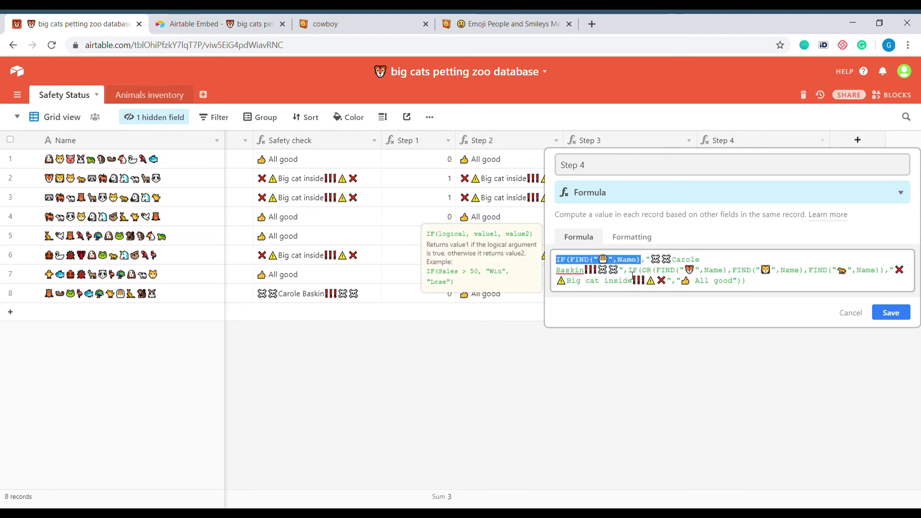
{"action": "left_click_drag", "start_coordinate": [629, 270], "coordinate": [880, 271]}
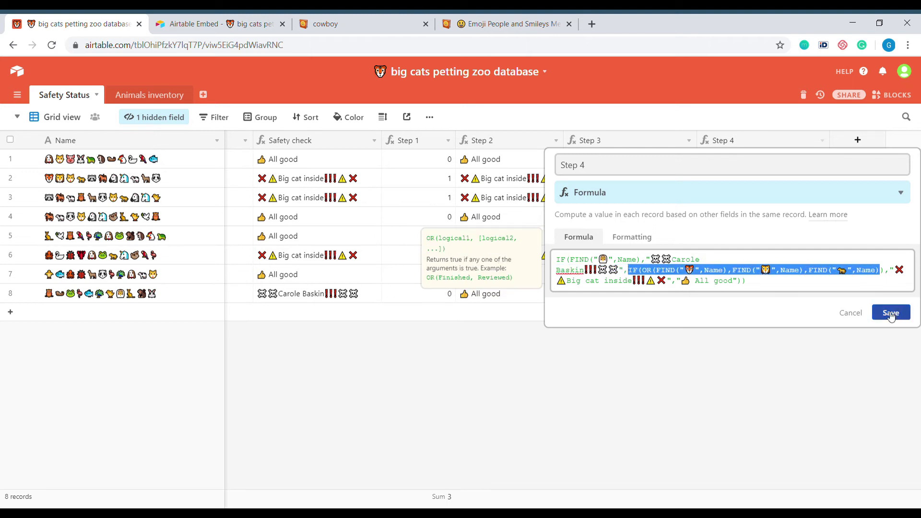
{"action": "left_click", "coordinate": [858, 316]}
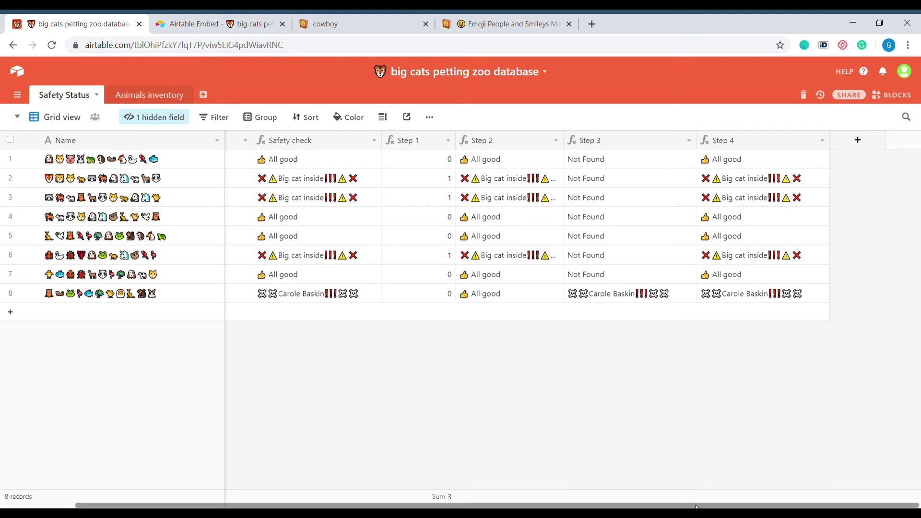
Clear the Check for safety? value in records 6, 7 and 8.
{"action": "left_click_drag", "start_coordinate": [696, 506], "coordinate": [368, 349]}
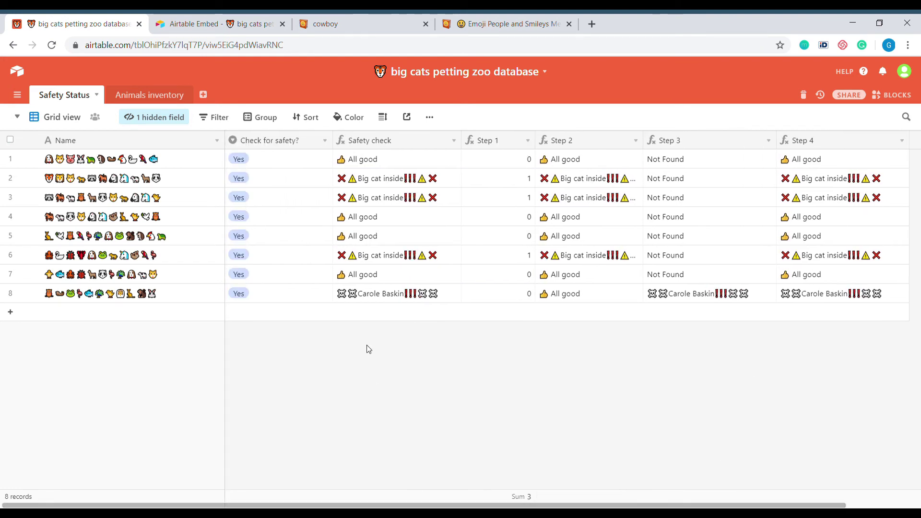
{"action": "left_click", "coordinate": [271, 264]}
{"action": "key", "text": "Delete"}
{"action": "left_click", "coordinate": [276, 275]}
{"action": "key", "text": "Delete"}
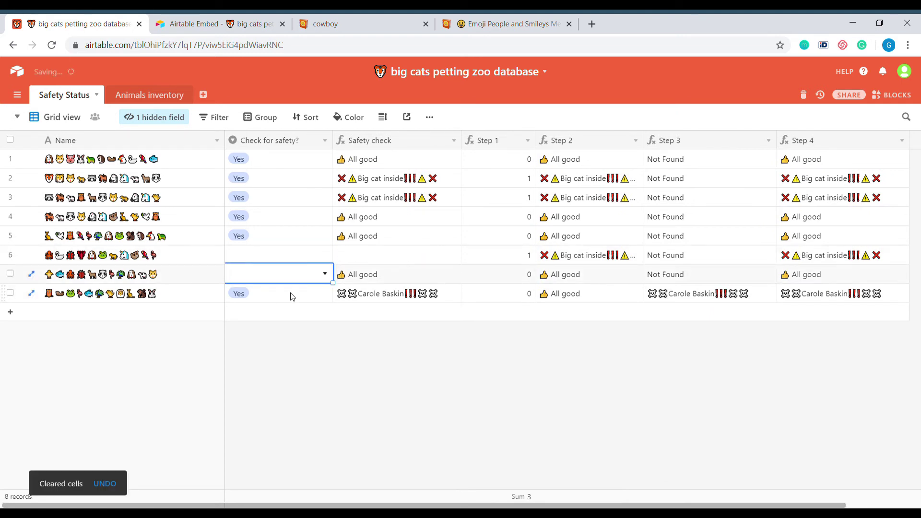
{"action": "left_click", "coordinate": [292, 296]}
{"action": "key", "text": "Delete"}
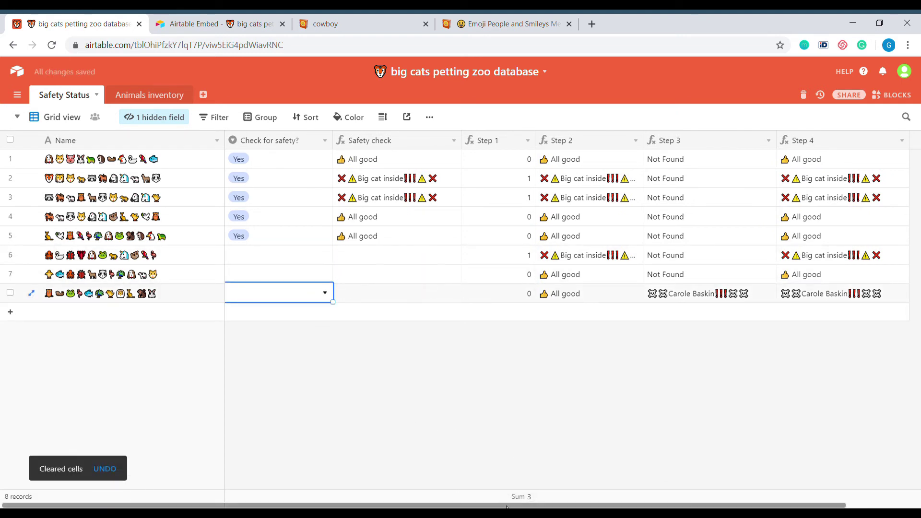
Compare record 6's empty Check for safety? and Safety check cells with its Step 4 result.
{"action": "left_click_drag", "start_coordinate": [506, 507], "coordinate": [788, 502]}
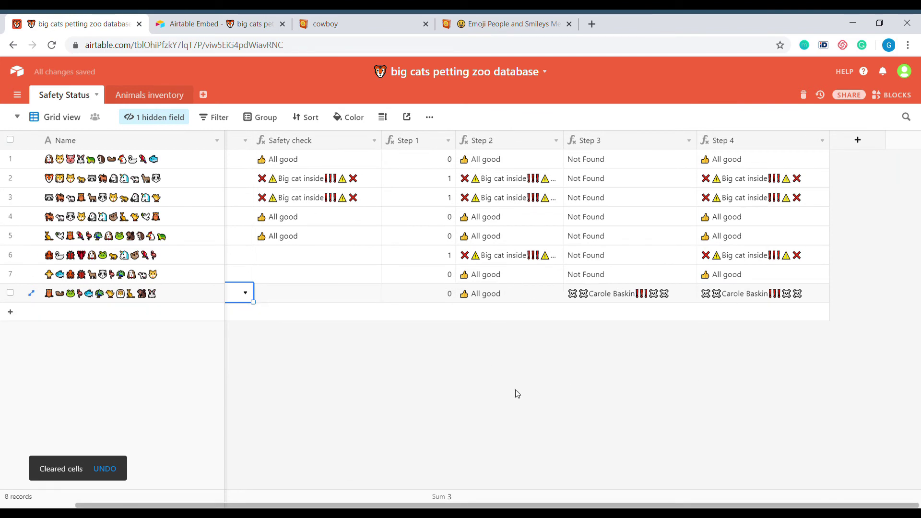
{"action": "scroll", "coordinate": [541, 499], "scroll_direction": "left", "scroll_amount": 3}
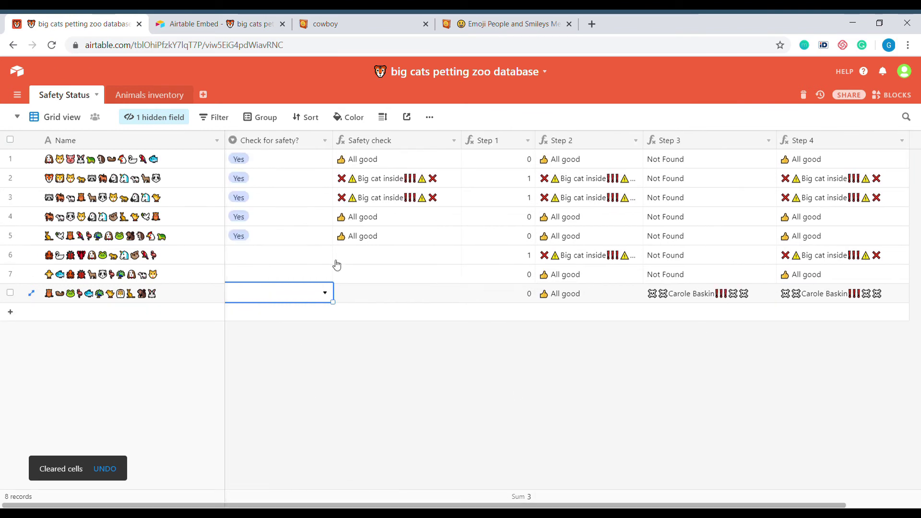
{"action": "left_click", "coordinate": [270, 261]}
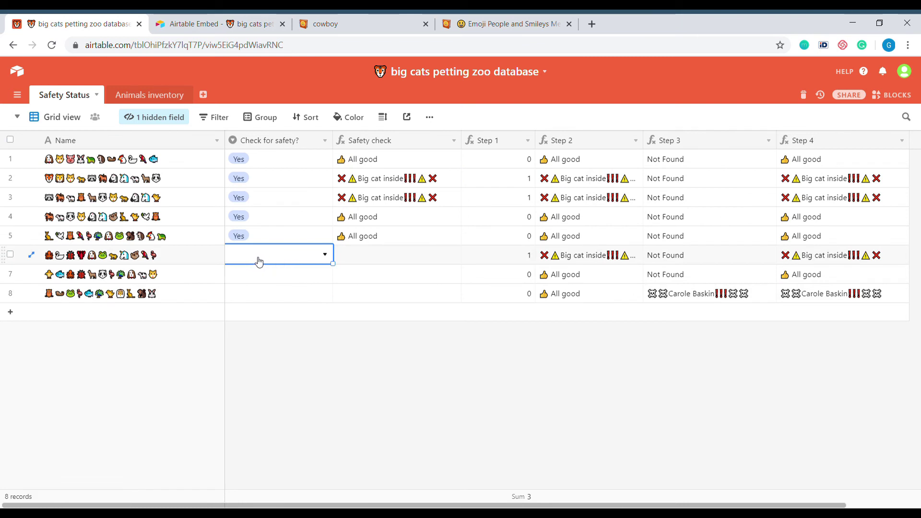
{"action": "left_click", "coordinate": [258, 261]}
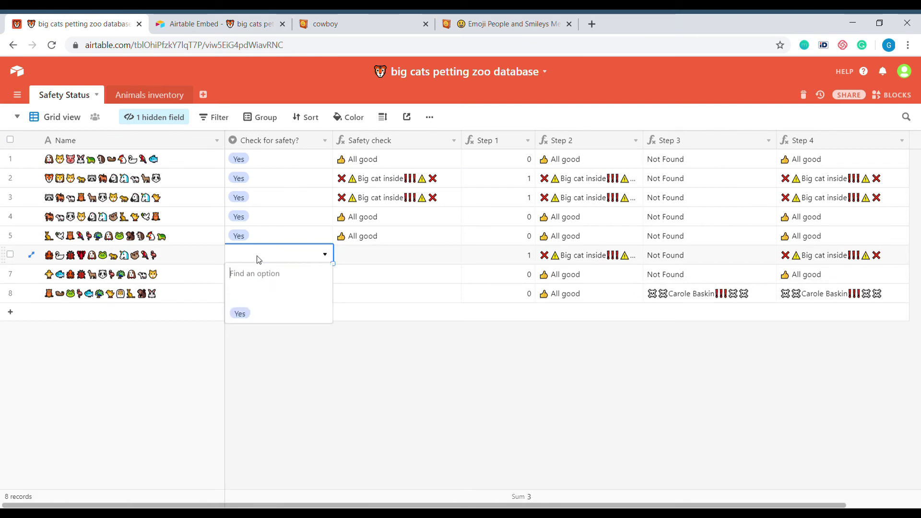
{"action": "left_click", "coordinate": [466, 259]}
{"action": "key", "text": "Right"}
{"action": "key", "text": "Right"}
{"action": "key", "text": "Right"}
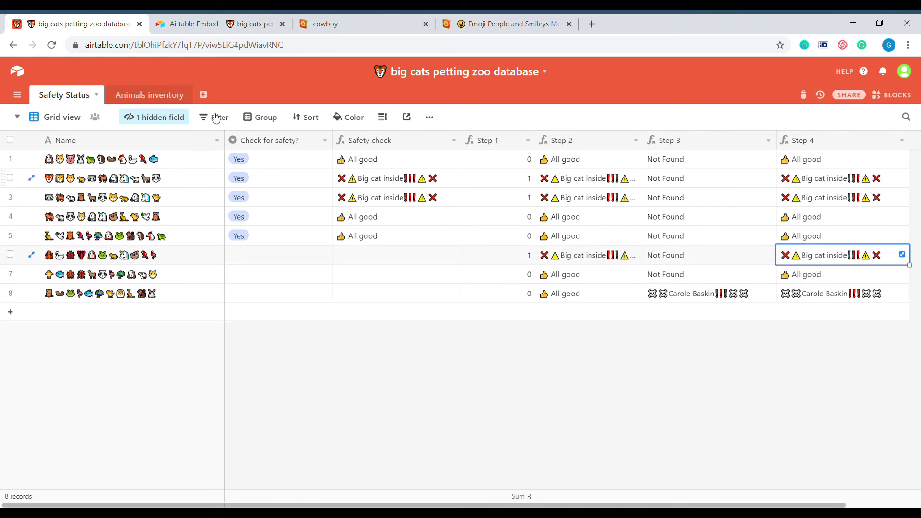
Unhide the Step 5 field in the grid view.
{"action": "left_click", "coordinate": [158, 126]}
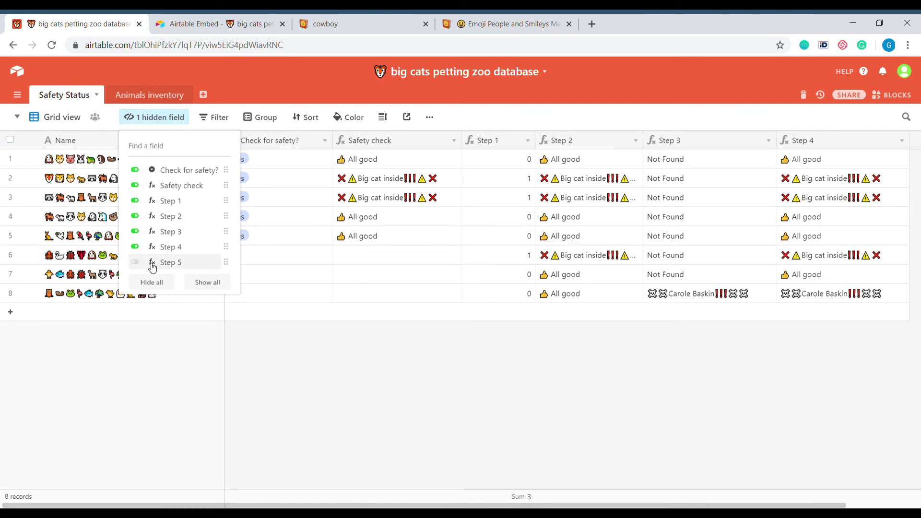
{"action": "left_click", "coordinate": [144, 263]}
{"action": "left_click", "coordinate": [482, 253]}
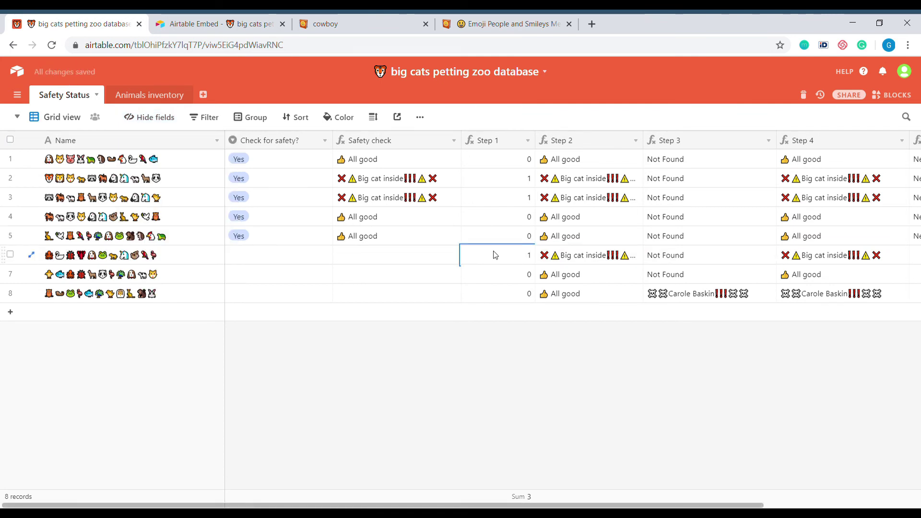
Open the Step 5 formula, examine its Check for safety? condition and the "Needs safety check" argument, and close it unchanged.
{"action": "left_click", "coordinate": [716, 254]}
{"action": "key", "text": "Right"}
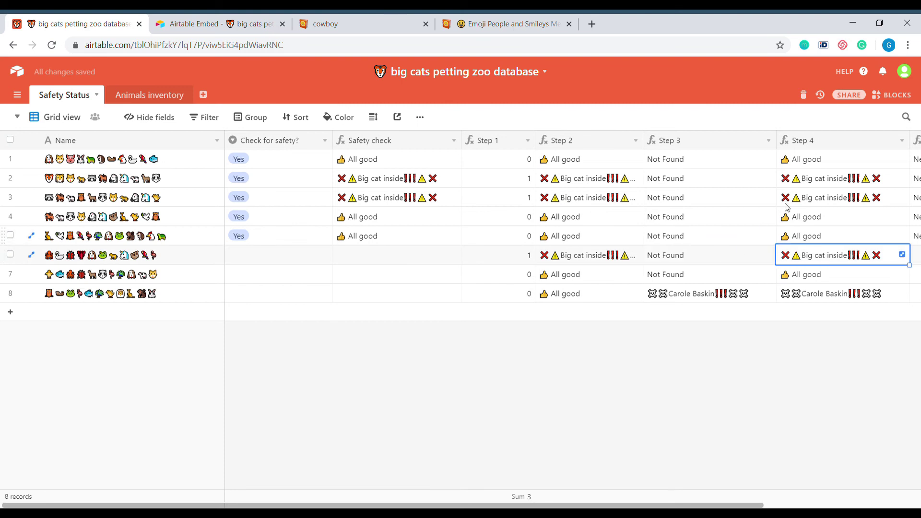
{"action": "key", "text": "Right"}
{"action": "left_click", "coordinate": [906, 141]}
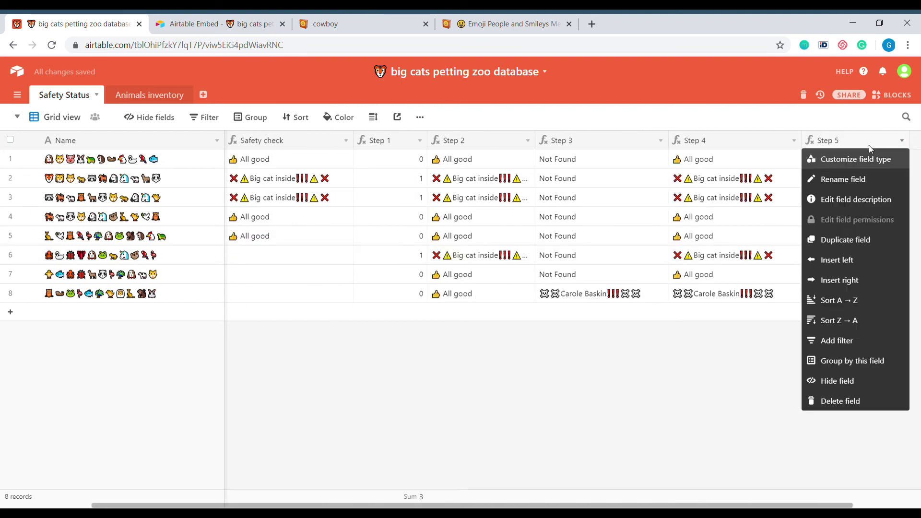
{"action": "left_click", "coordinate": [849, 159]}
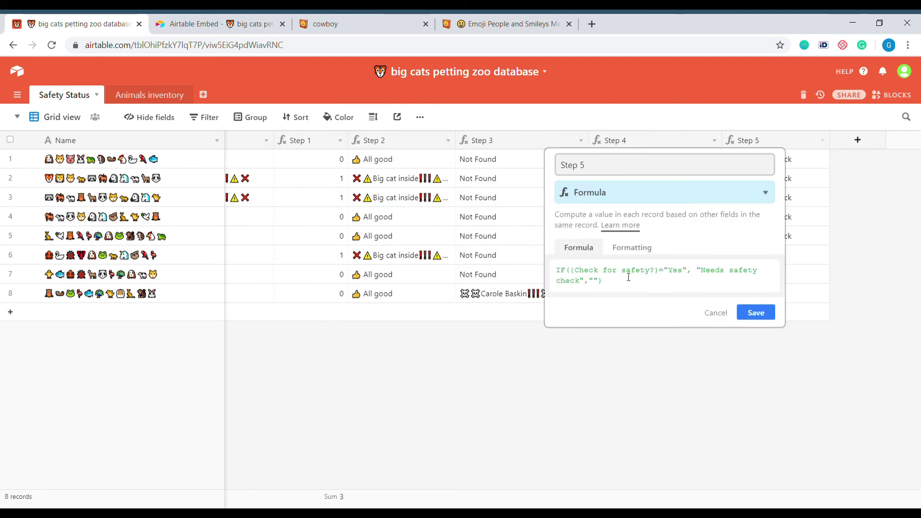
{"action": "triple_click", "coordinate": [602, 279]}
{"action": "left_click", "coordinate": [692, 272]}
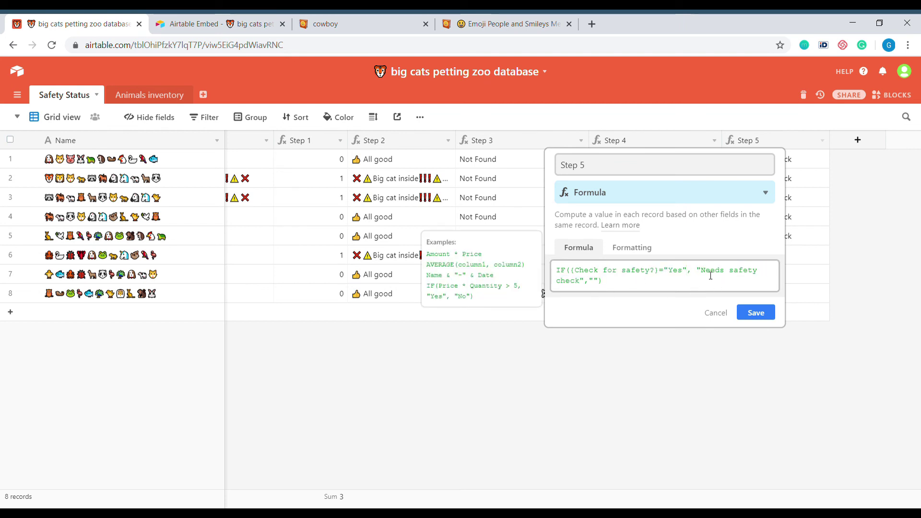
{"action": "left_click_drag", "start_coordinate": [696, 271], "coordinate": [590, 289]}
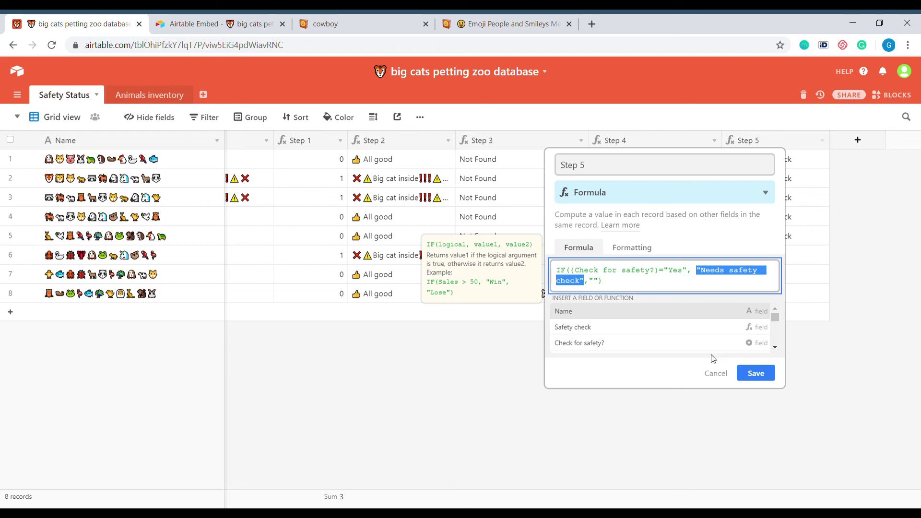
{"action": "left_click", "coordinate": [722, 373]}
Review the Step 5 cells of records 6 to 8 and the Step 2 results of records 2, 3, 4 and 6.
{"action": "left_click_drag", "start_coordinate": [789, 255], "coordinate": [784, 296]}
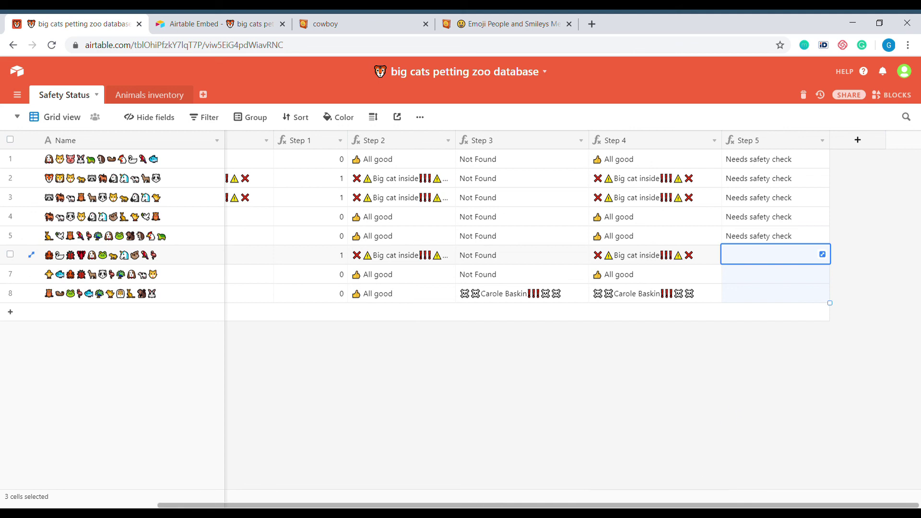
{"action": "scroll", "coordinate": [554, 295], "scroll_direction": "left", "scroll_amount": 5}
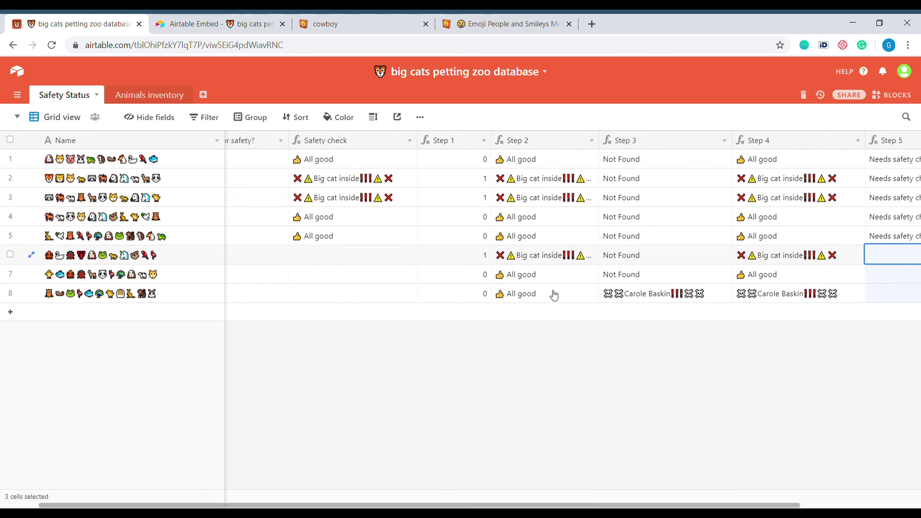
{"action": "left_click", "coordinate": [530, 181]}
{"action": "left_click", "coordinate": [529, 197]}
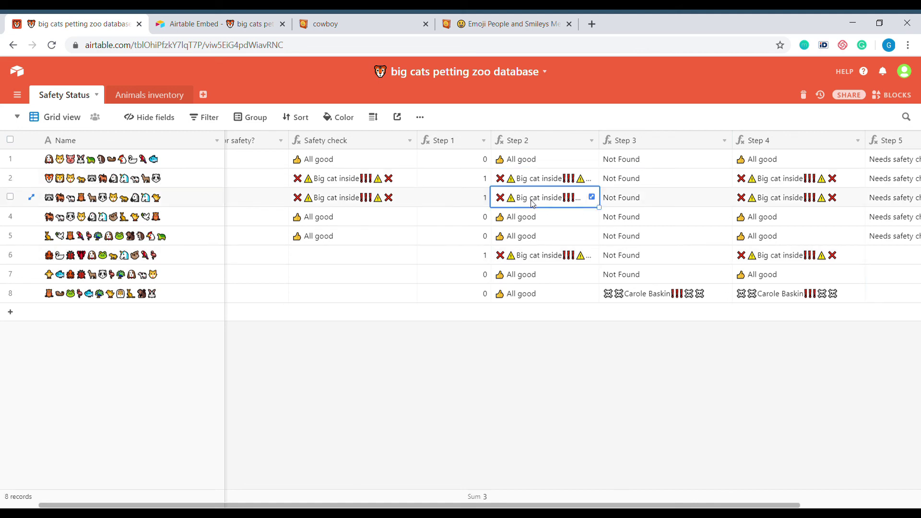
{"action": "left_click", "coordinate": [531, 222]}
{"action": "left_click", "coordinate": [535, 259]}
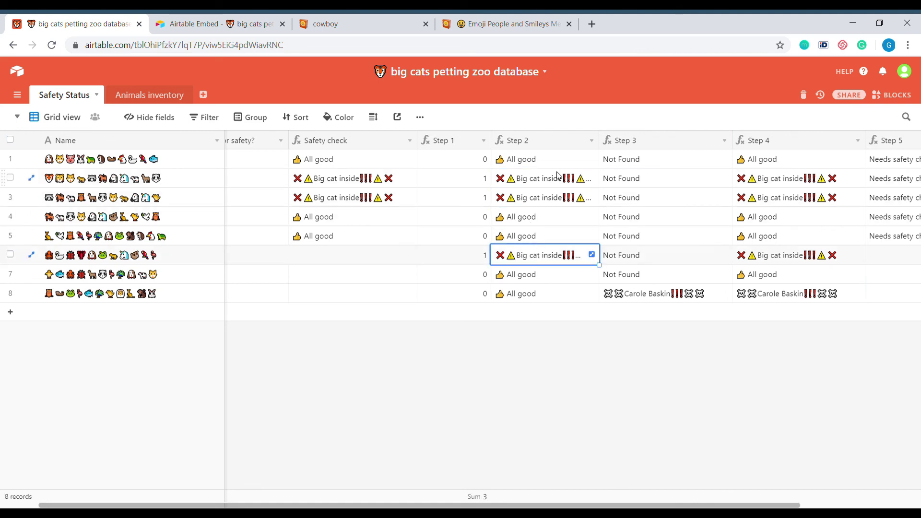